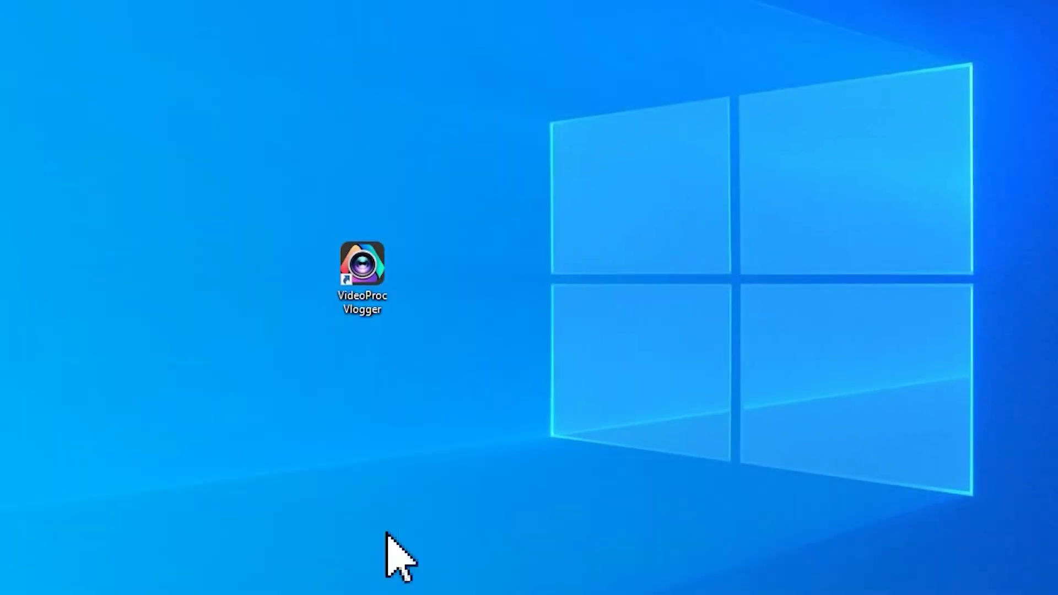
Launch VideoProc Vlogger and create a new project named 'drone effect'.
{"action": "double_click", "coordinate": [384, 264]}
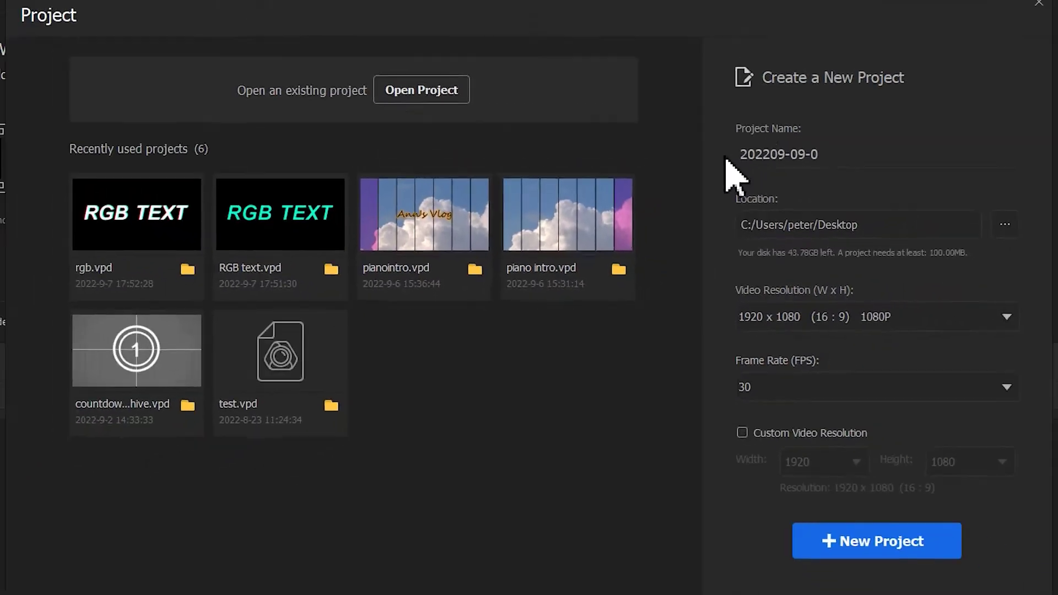
{"action": "left_click", "coordinate": [821, 157]}
{"action": "type", "text": "drone effect"}
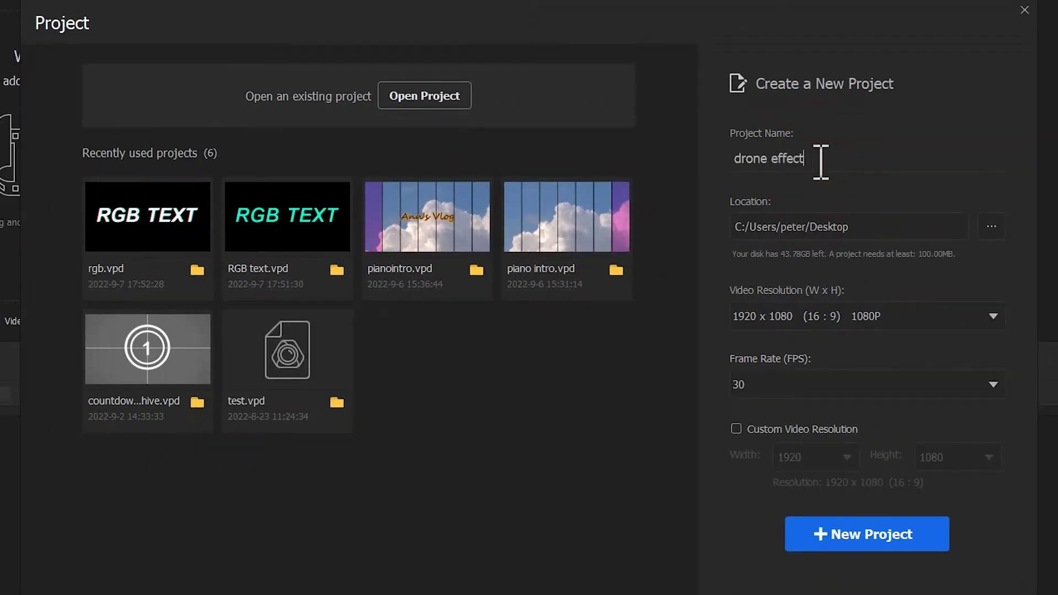
{"action": "left_click", "coordinate": [855, 534]}
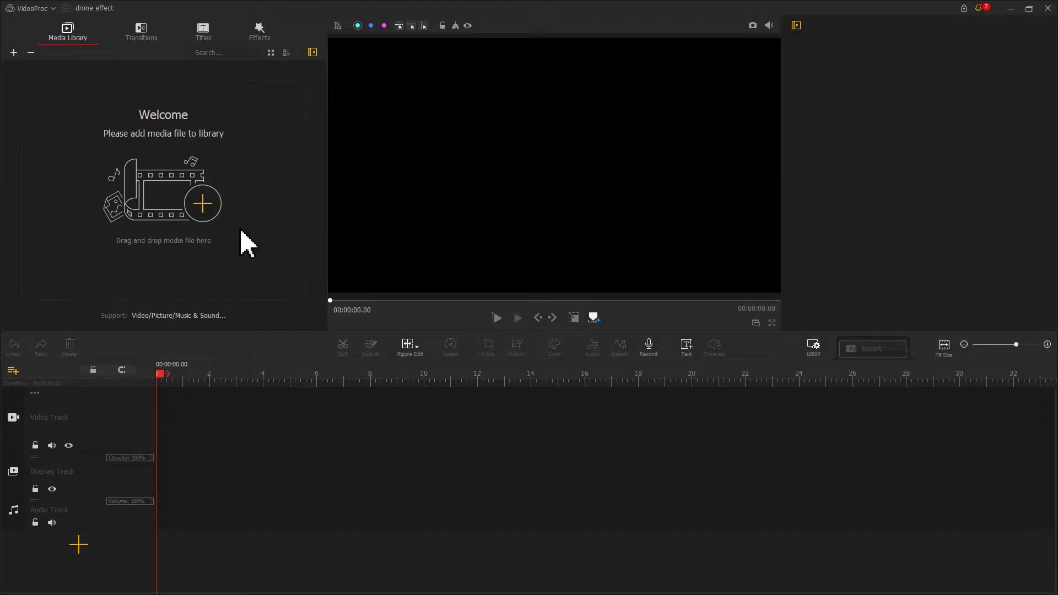
Import video 1 and video 2 and place them back to back on the video track.
{"action": "left_click", "coordinate": [212, 217]}
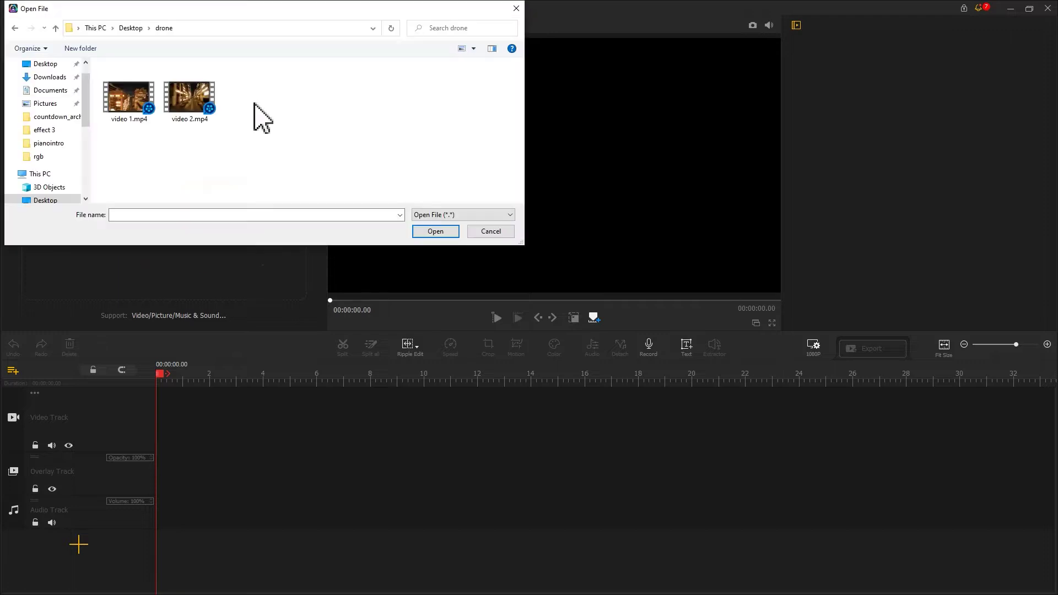
{"action": "left_click_drag", "start_coordinate": [240, 141], "coordinate": [136, 99]}
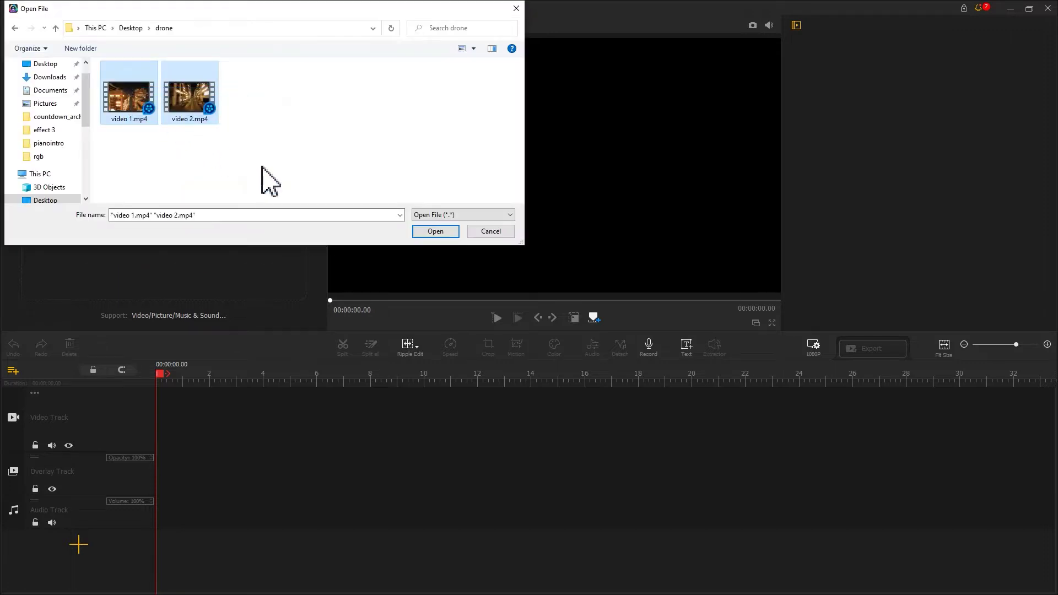
{"action": "left_click", "coordinate": [433, 233]}
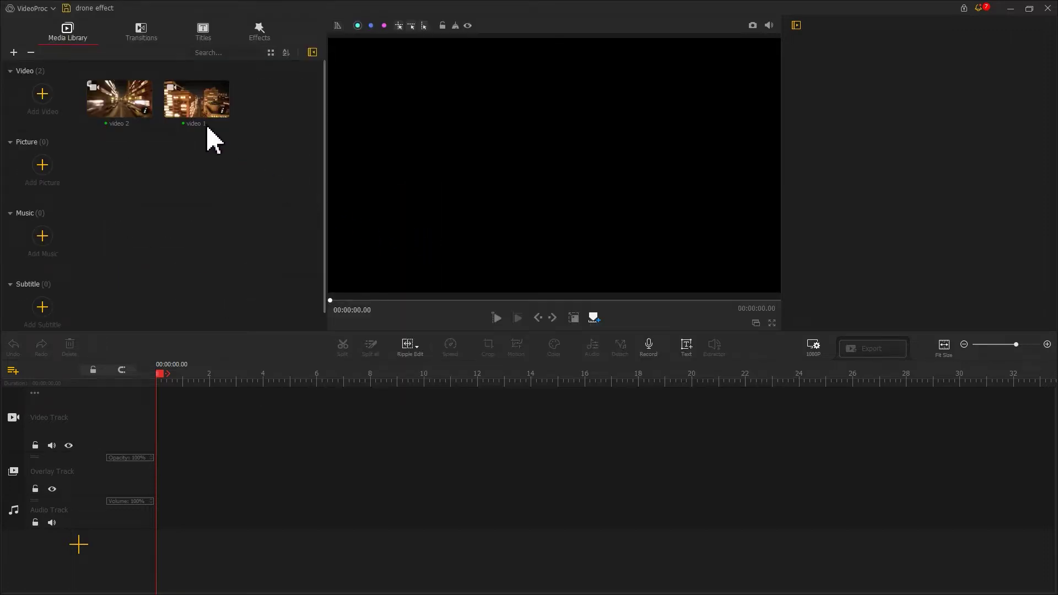
{"action": "left_click_drag", "start_coordinate": [205, 124], "coordinate": [163, 424]}
{"action": "left_click_drag", "start_coordinate": [119, 99], "coordinate": [472, 424]}
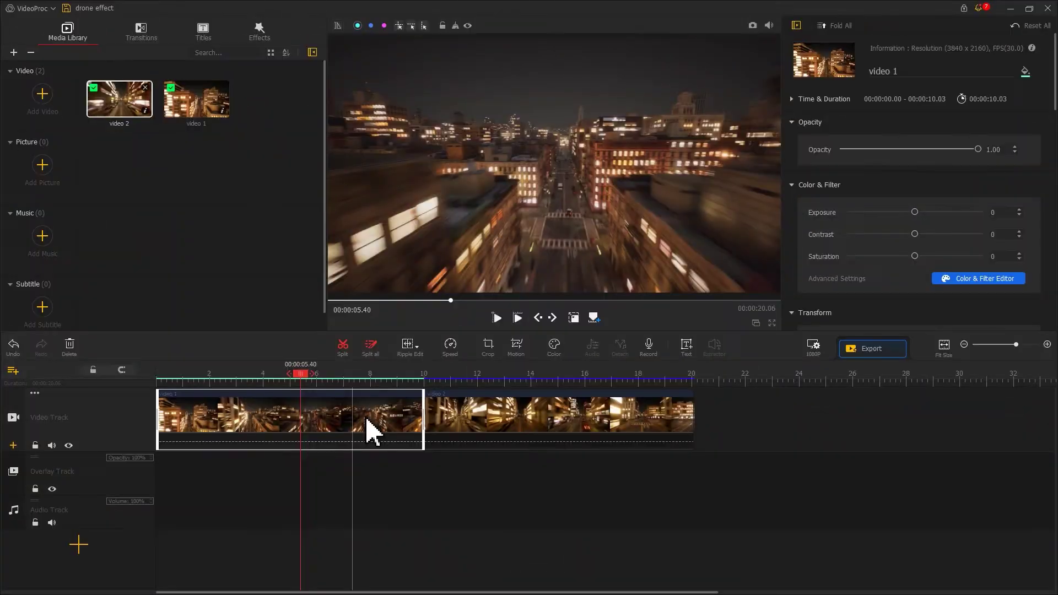
Open video 1's Motion Editor, add a keyframe at 0 s and try a 15° rotation.
{"action": "left_click", "coordinate": [515, 347]}
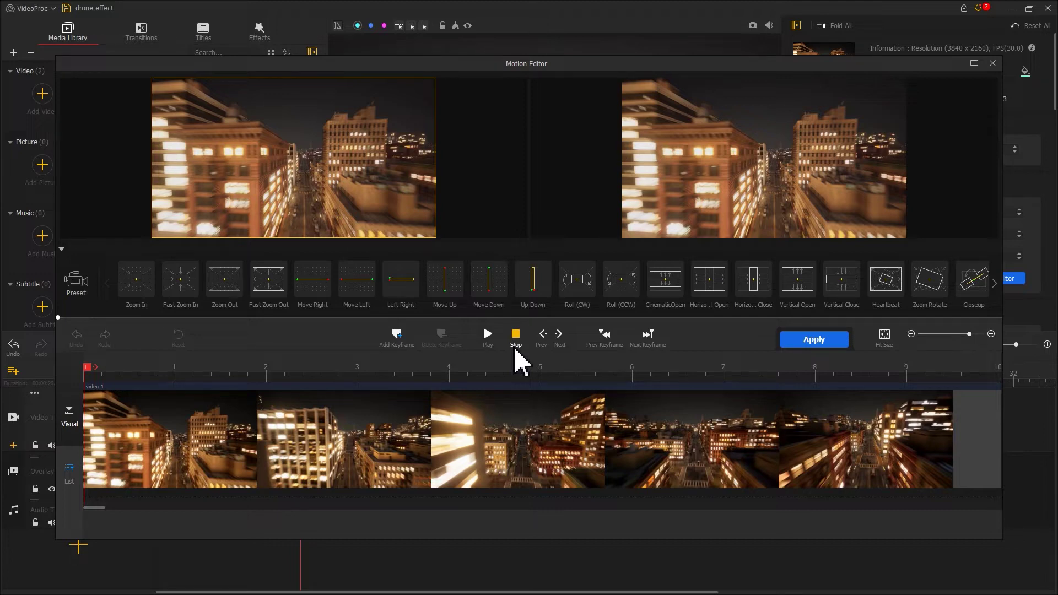
{"action": "left_click", "coordinate": [397, 336]}
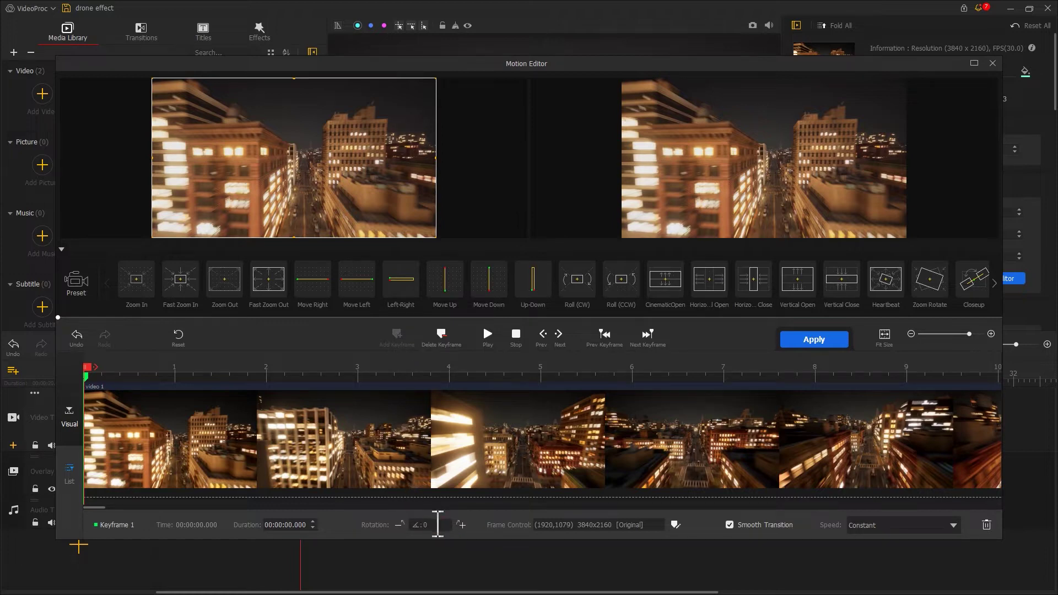
{"action": "double_click", "coordinate": [418, 524]}
{"action": "type", "text": "15"}
{"action": "key", "text": "Return"}
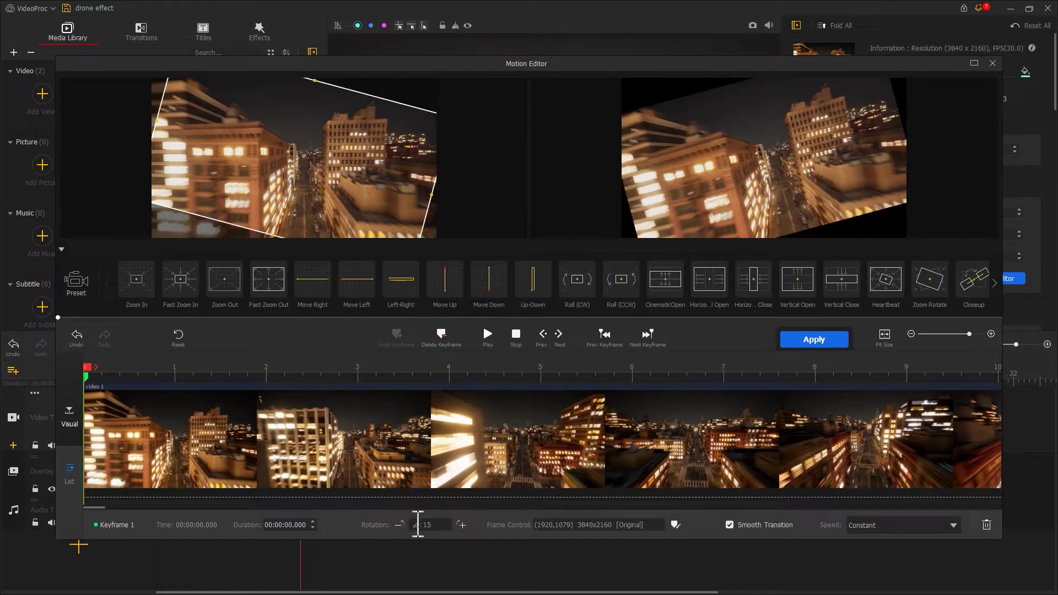
Resize the frame box to a 2607x1466 city zoom and reset rotation to 0°.
{"action": "left_click_drag", "start_coordinate": [276, 172], "coordinate": [347, 171]}
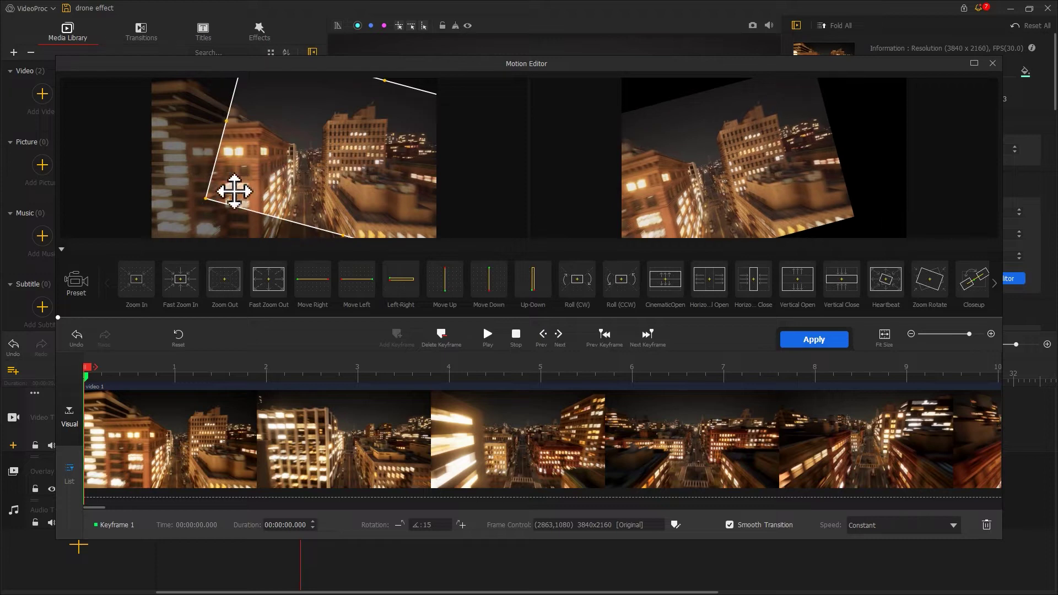
{"action": "left_click_drag", "start_coordinate": [234, 191], "coordinate": [354, 155]}
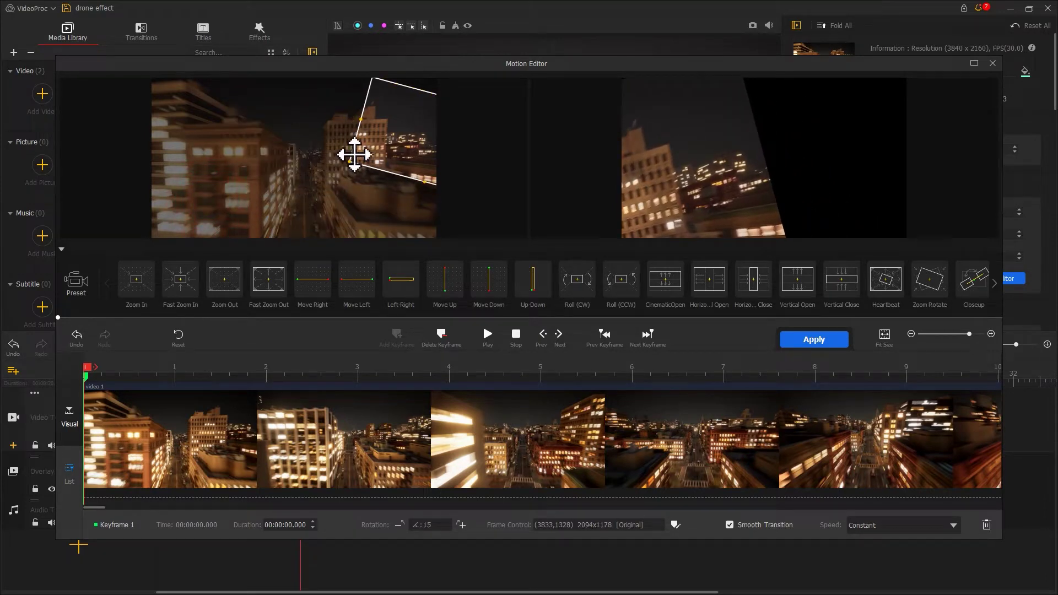
{"action": "left_click_drag", "start_coordinate": [394, 118], "coordinate": [248, 154]}
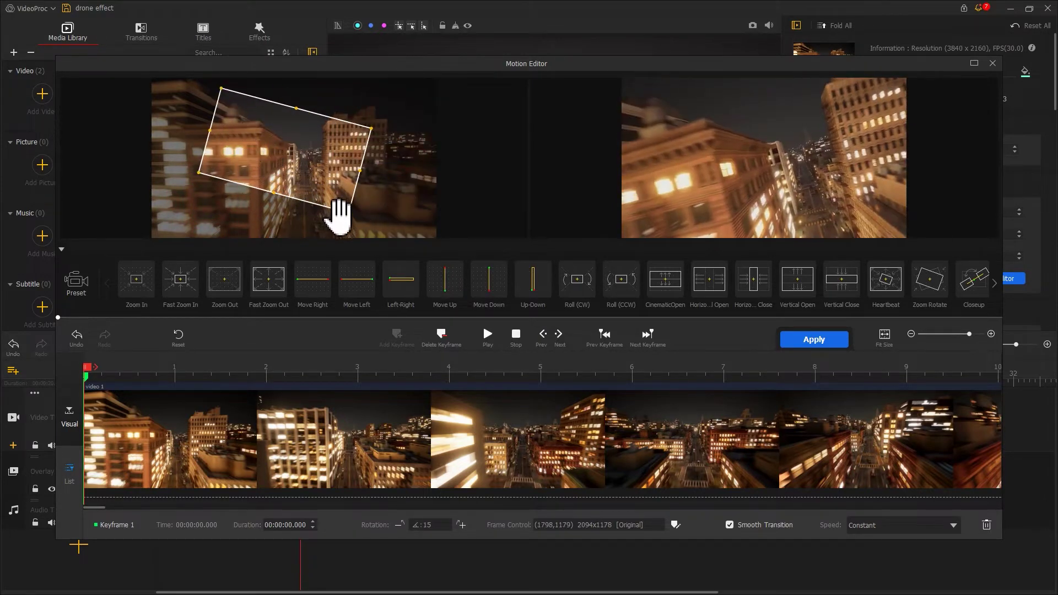
{"action": "left_click_drag", "start_coordinate": [339, 215], "coordinate": [369, 236]}
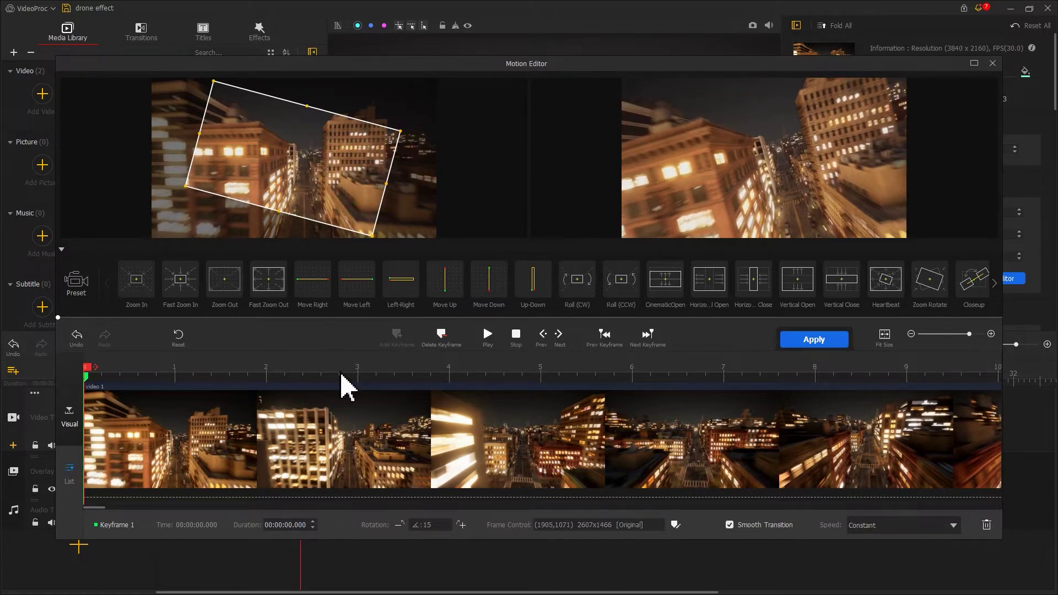
{"action": "double_click", "coordinate": [436, 524]}
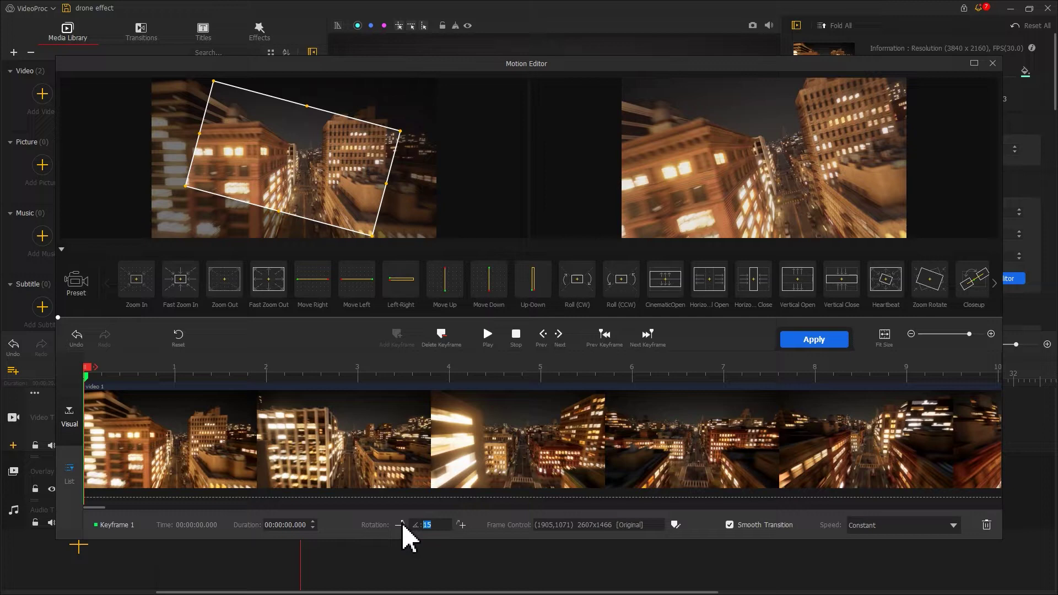
{"action": "type", "text": "0"}
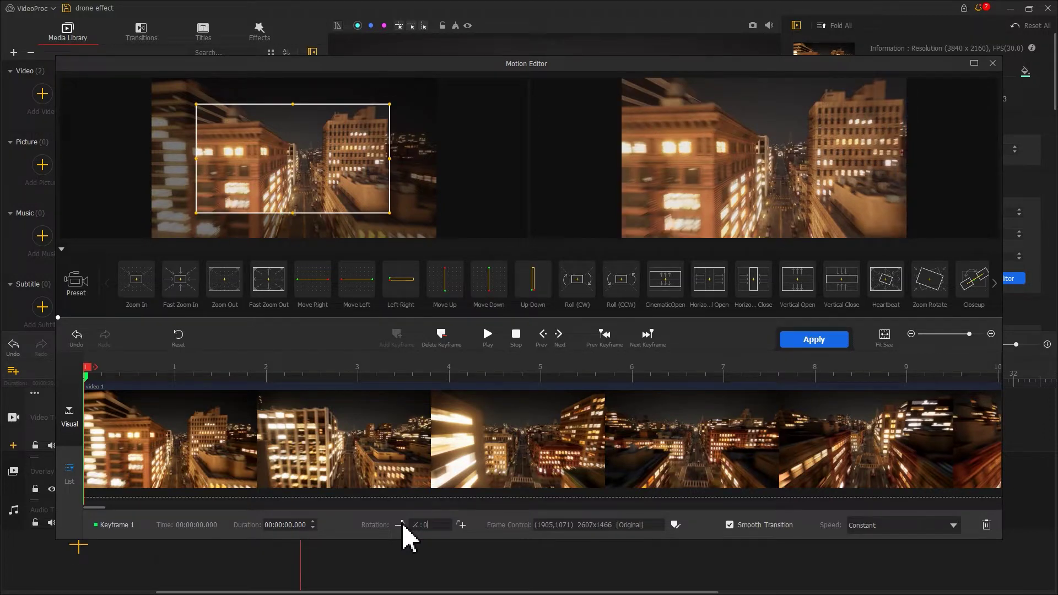
Add keyframe 2 at 2.13 s with the zoomed frame tilted 10°.
{"action": "left_click", "coordinate": [86, 367]}
{"action": "left_click_drag", "start_coordinate": [130, 371], "coordinate": [288, 370]}
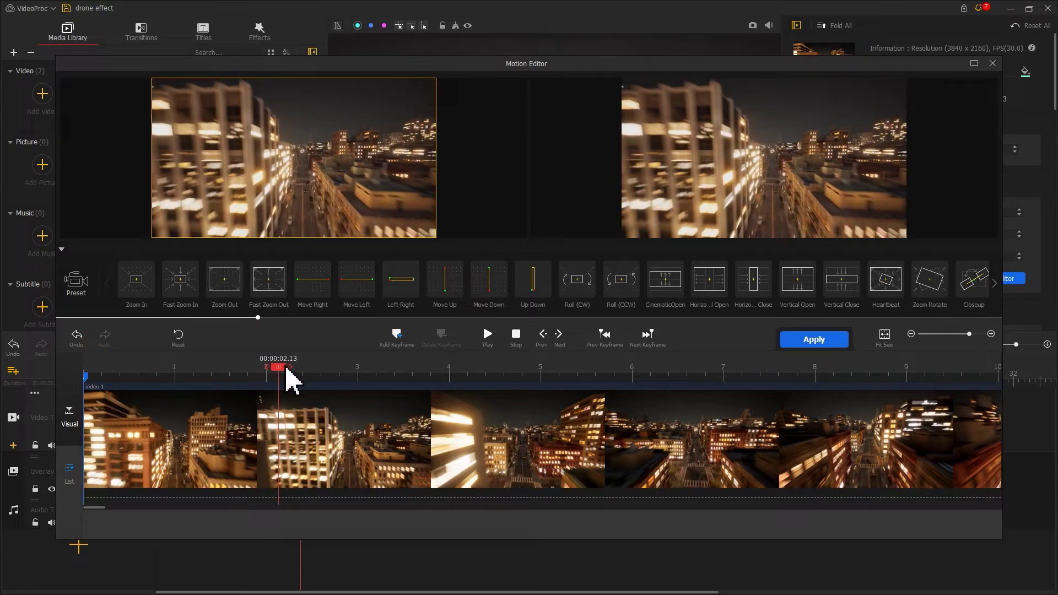
{"action": "left_click", "coordinate": [397, 334]}
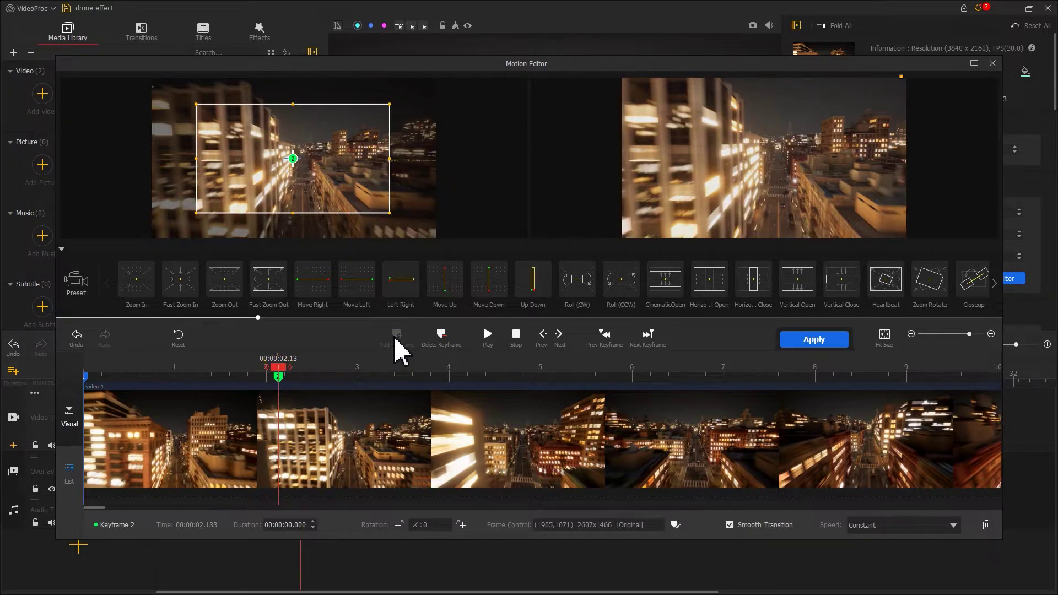
{"action": "left_click_drag", "start_coordinate": [437, 524], "coordinate": [414, 525]}
{"action": "type", "text": "0"}
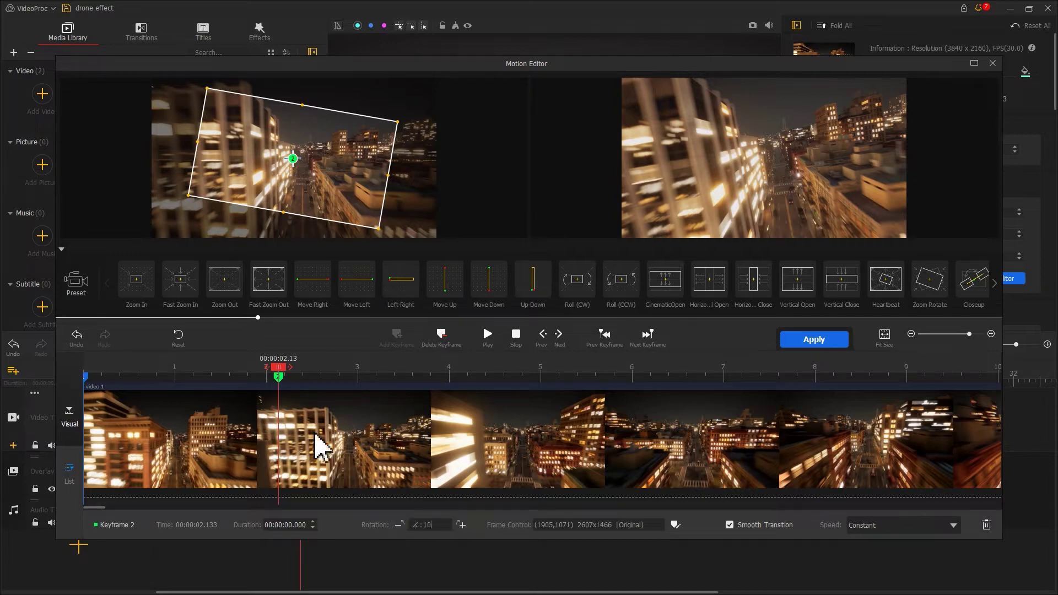
Add keyframe 3 at 3.33 s with rotation back to 0°.
{"action": "left_click", "coordinate": [373, 375]}
{"action": "left_click_drag", "start_coordinate": [381, 374], "coordinate": [393, 375]}
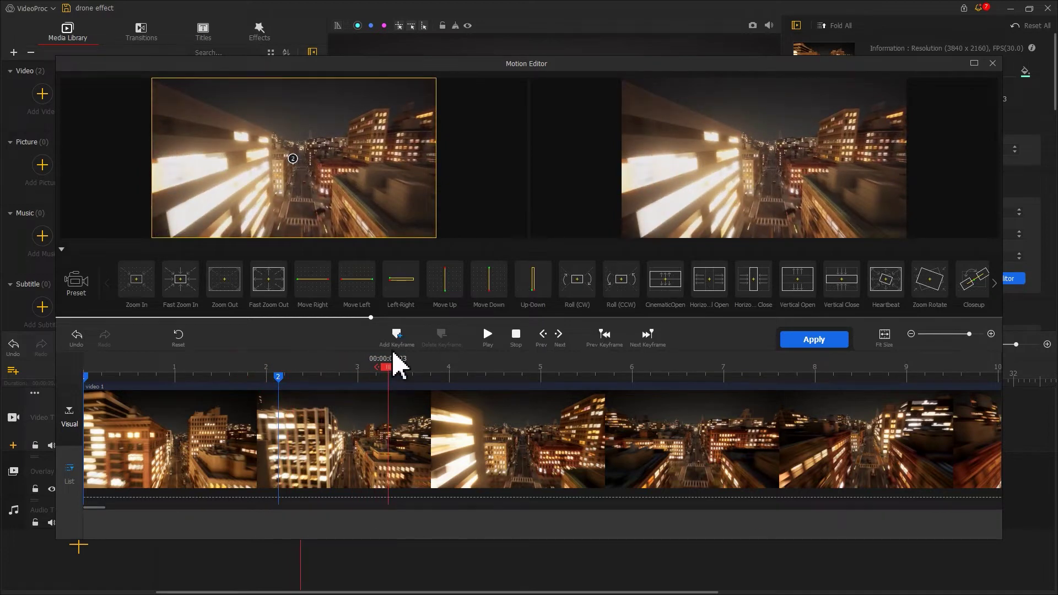
{"action": "left_click", "coordinate": [397, 337]}
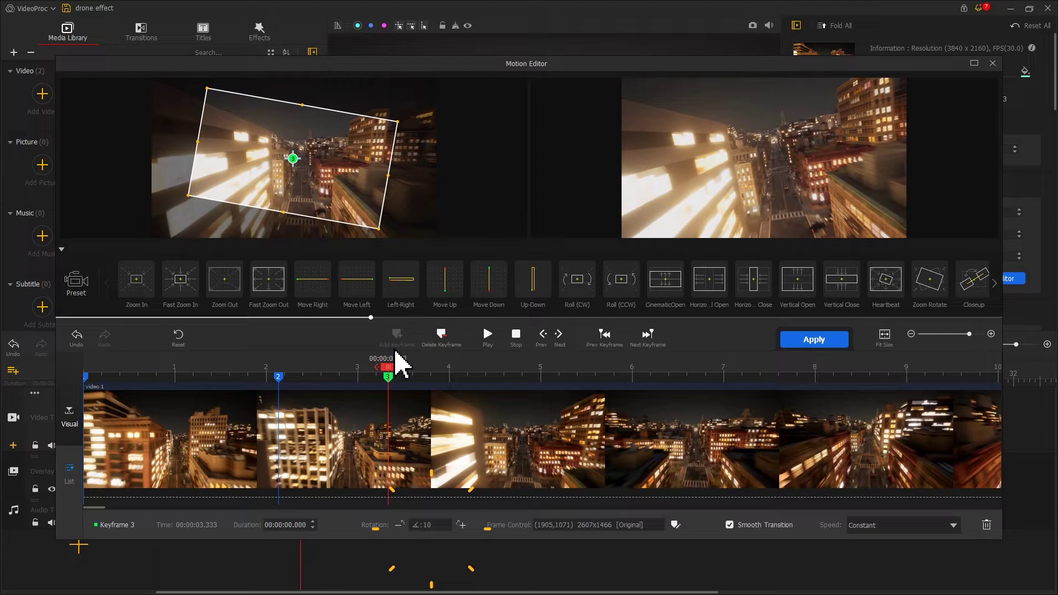
{"action": "double_click", "coordinate": [436, 525]}
{"action": "type", "text": "0"}
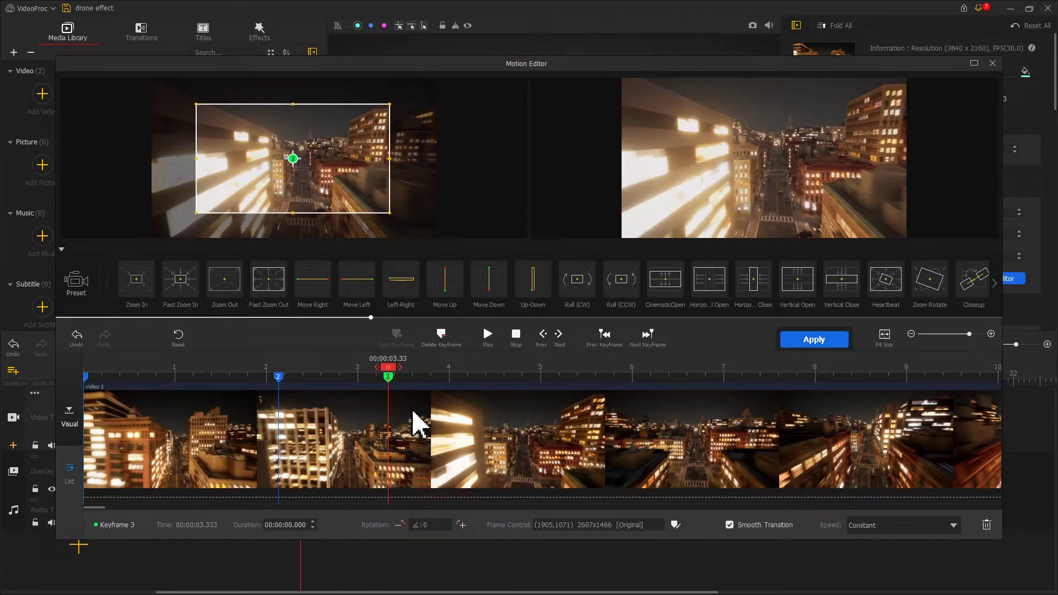
{"action": "left_click_drag", "start_coordinate": [393, 372], "coordinate": [72, 379]}
Preview the motion, then ease keyframe 2 with Smooth Speed Down 1.
{"action": "key", "text": "space"}
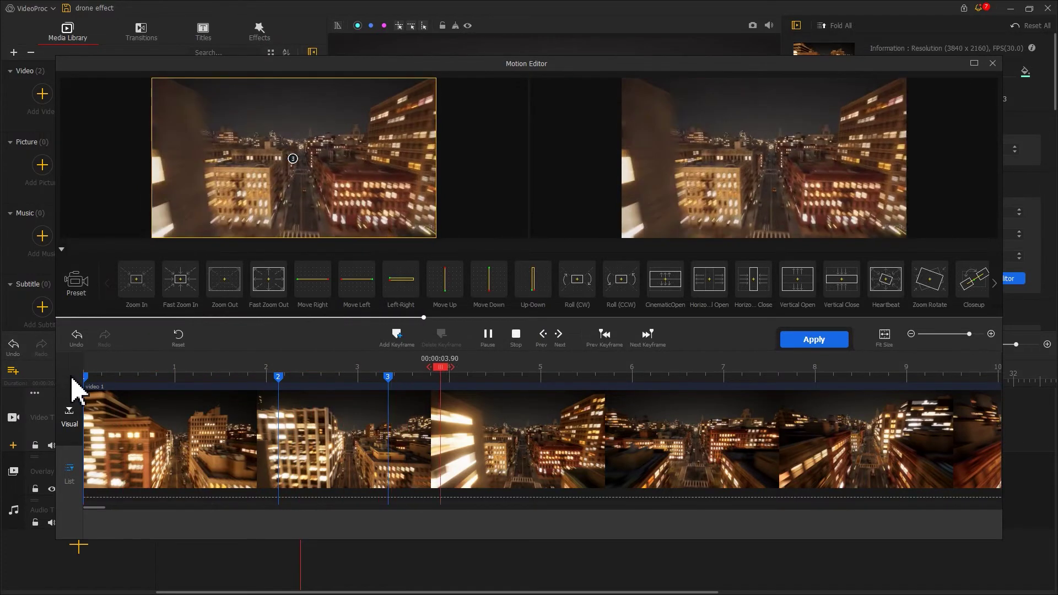
{"action": "key", "text": "space"}
{"action": "left_click", "coordinate": [279, 378]}
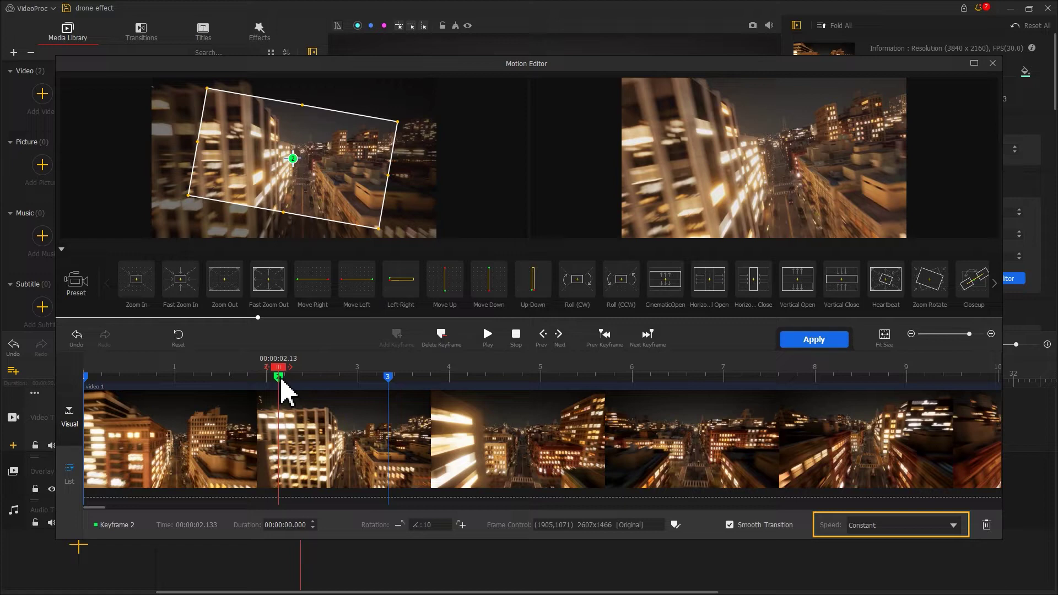
{"action": "left_click", "coordinate": [910, 528]}
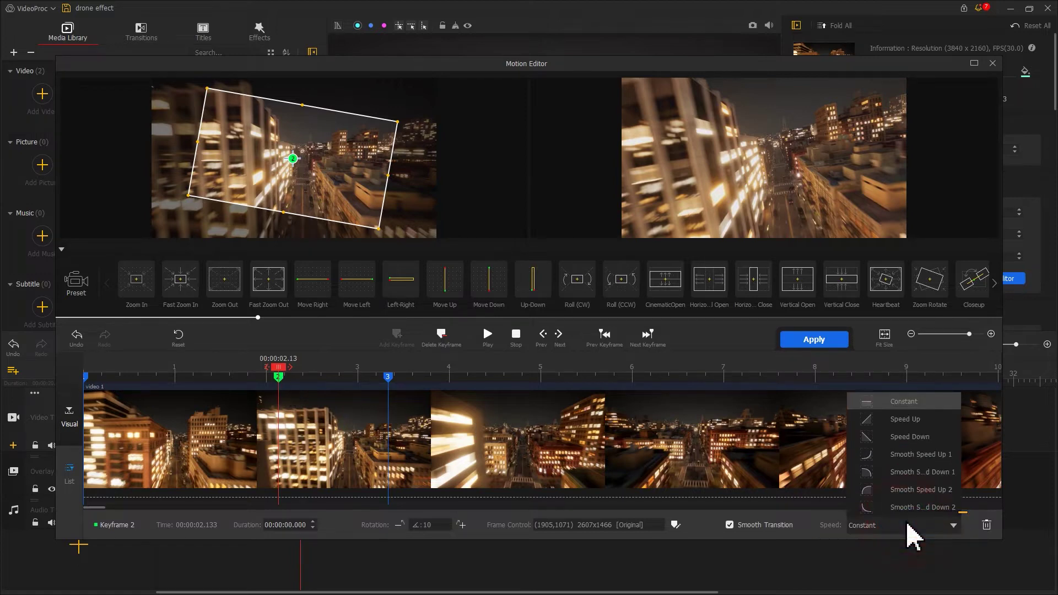
{"action": "left_click", "coordinate": [912, 473]}
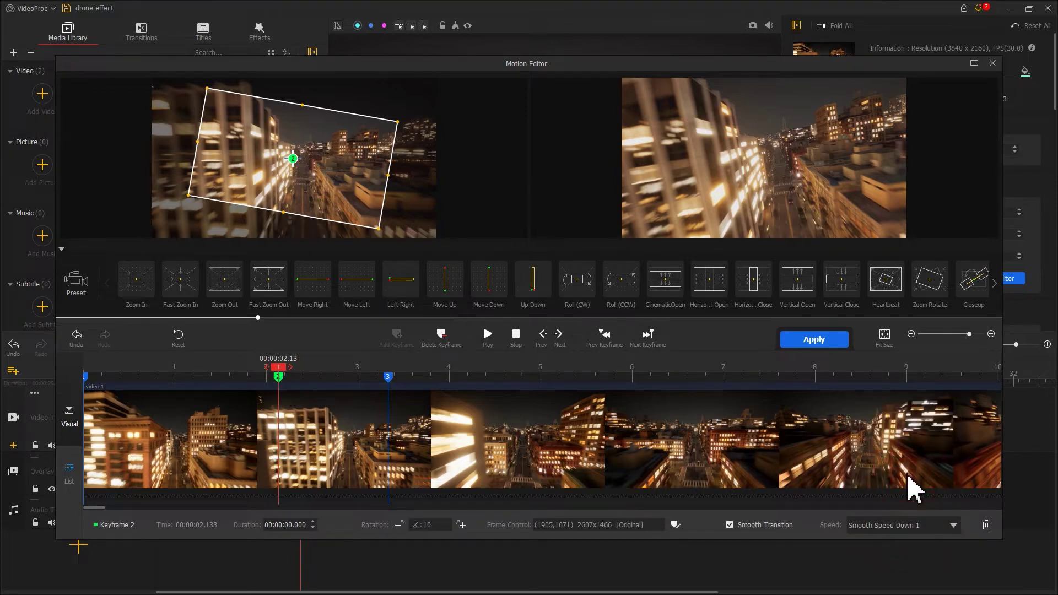
Ease keyframe 3 with Smooth Speed Up 1.
{"action": "left_click", "coordinate": [388, 377]}
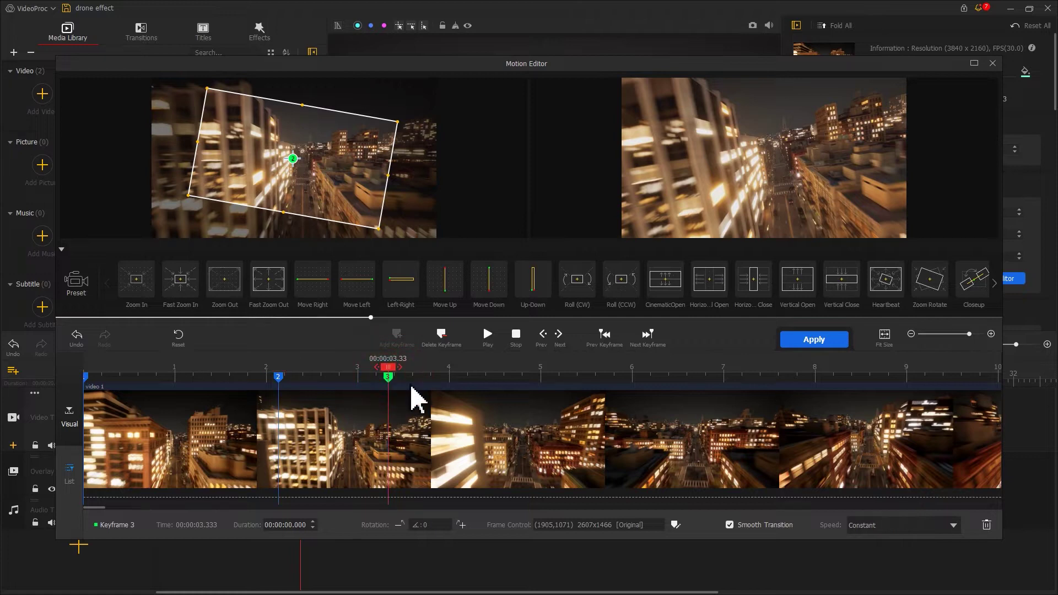
{"action": "left_click", "coordinate": [871, 526]}
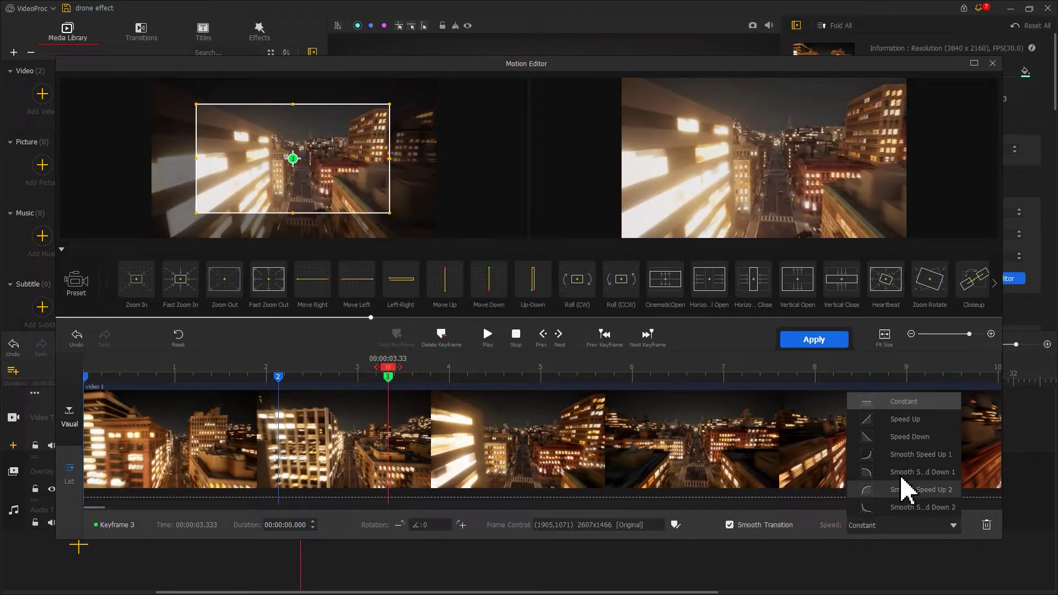
{"action": "left_click", "coordinate": [909, 457]}
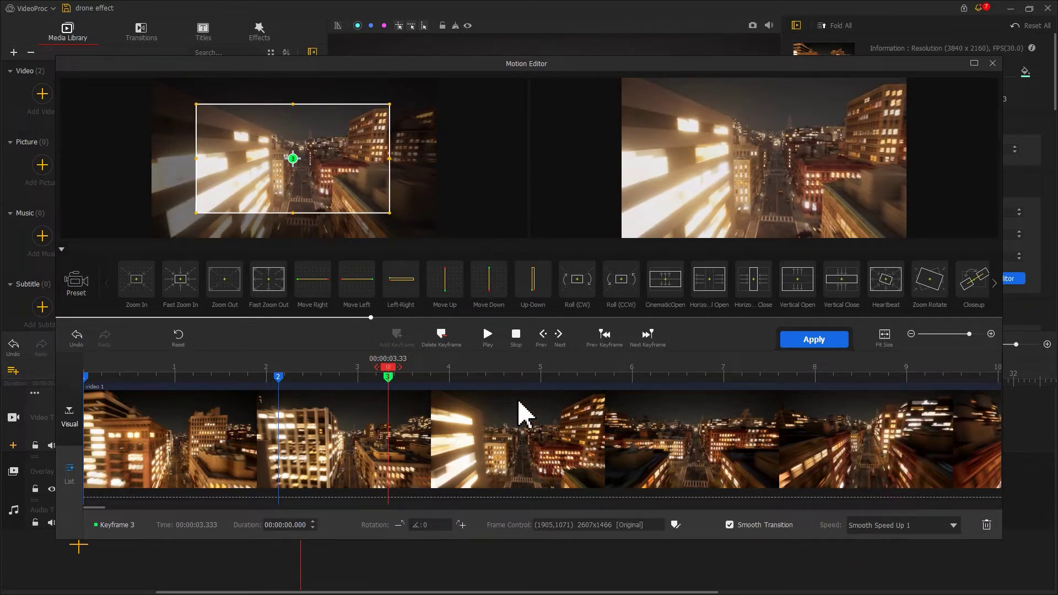
{"action": "left_click_drag", "start_coordinate": [395, 378], "coordinate": [553, 382]}
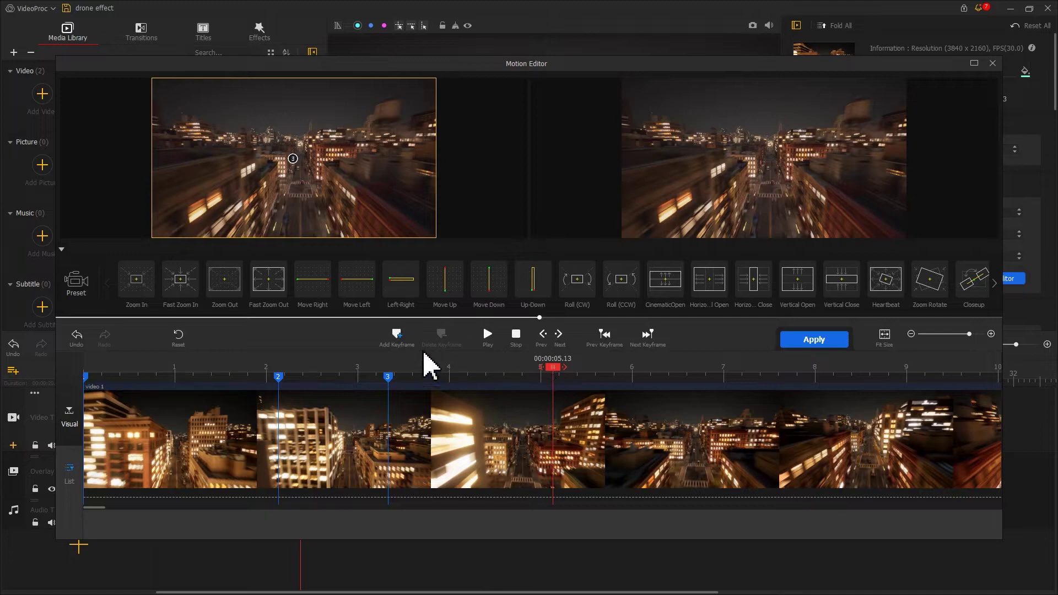
Add keyframe 4 at 5.13 s tilted −15° with Smooth Speed Down 2.
{"action": "left_click", "coordinate": [396, 336]}
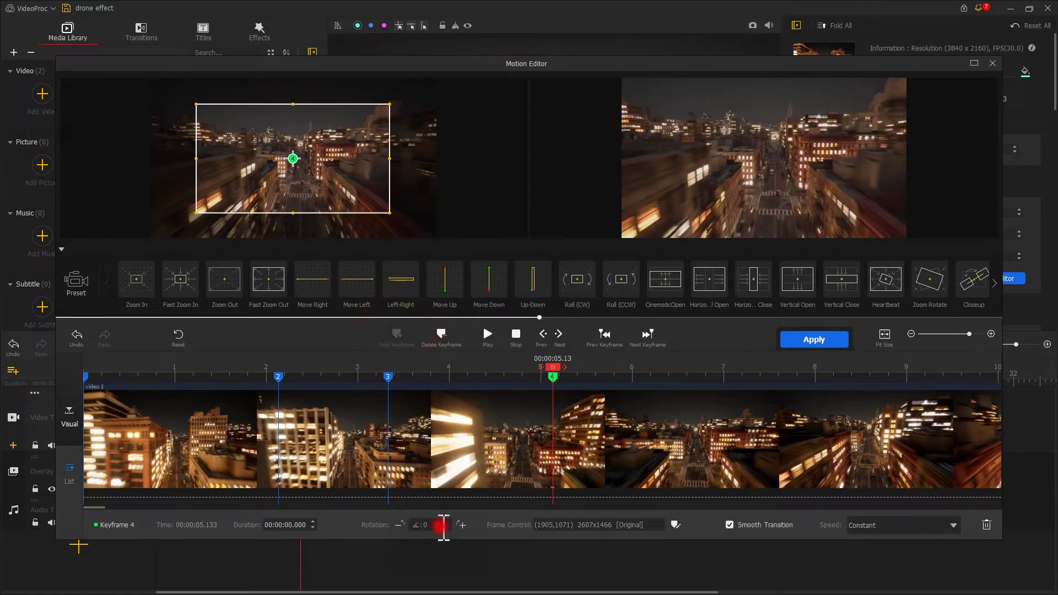
{"action": "left_click", "coordinate": [441, 526]}
{"action": "type", "text": "-15"}
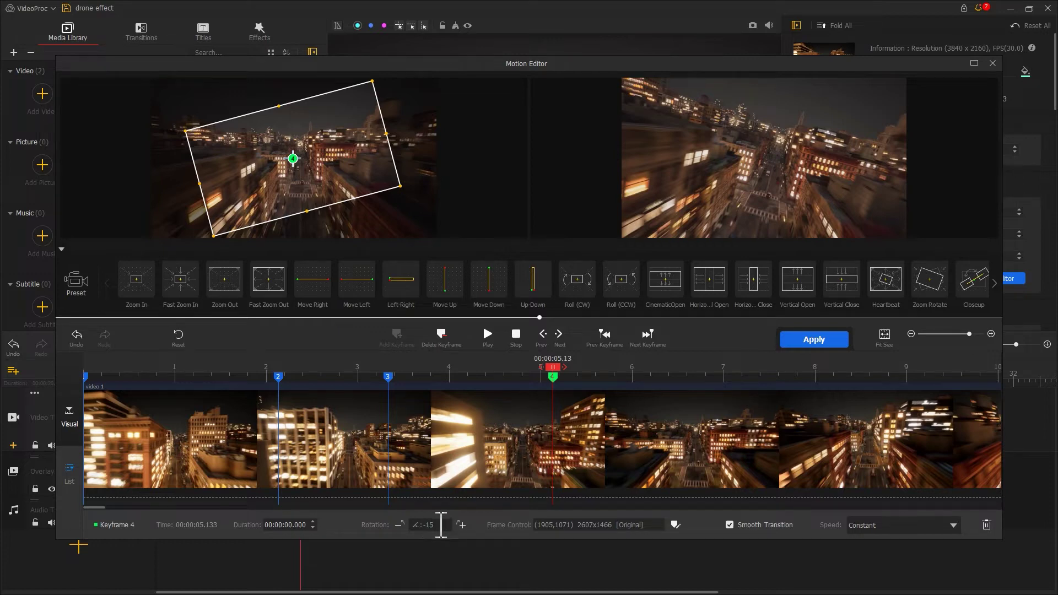
{"action": "left_click", "coordinate": [895, 525]}
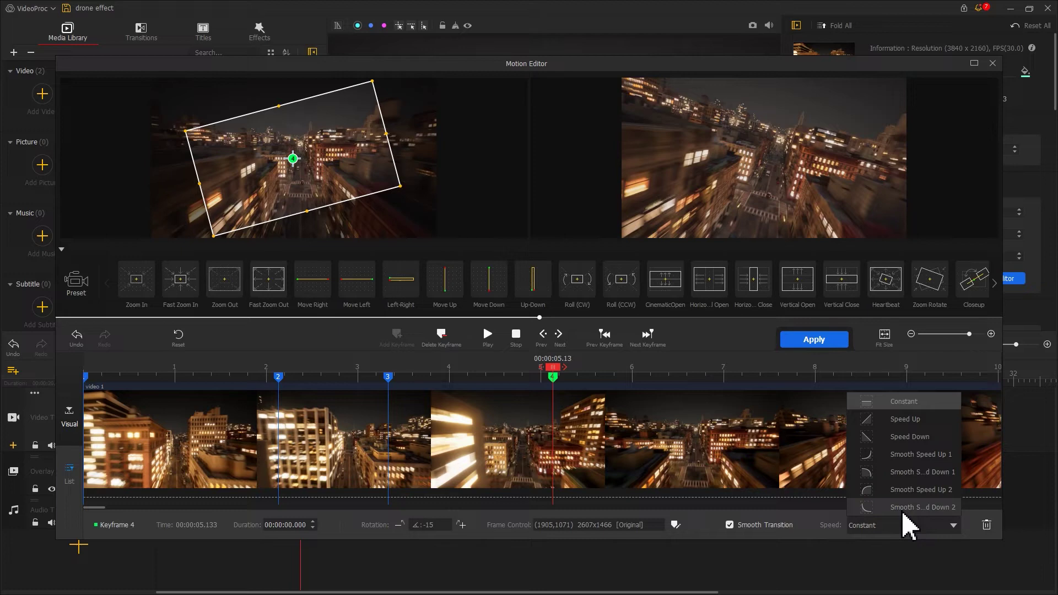
{"action": "left_click", "coordinate": [904, 506]}
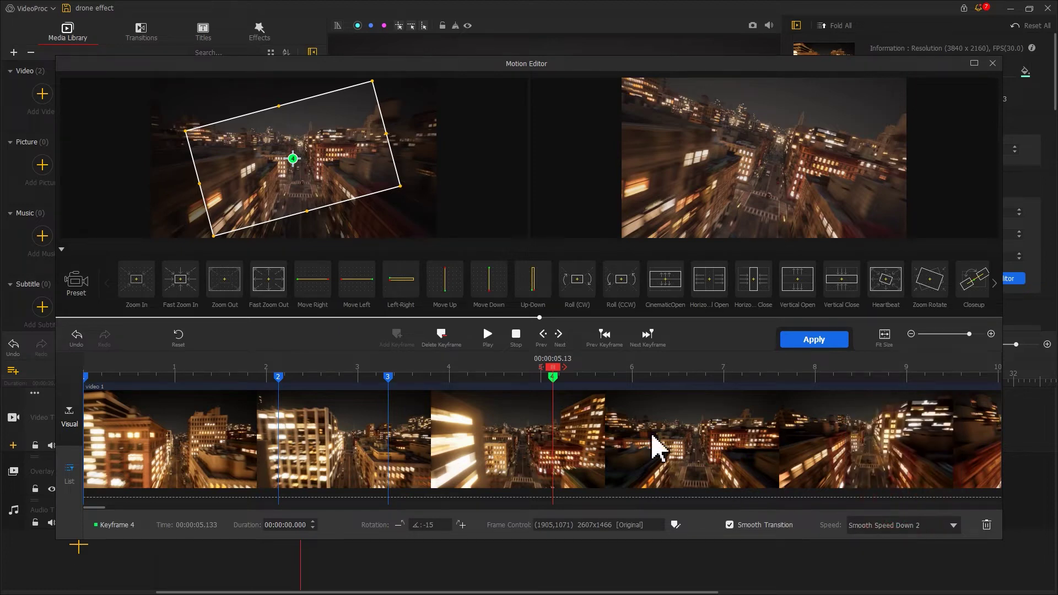
Add keyframe 5 at 7.10 s at 0° rotation with Smooth Speed Up 1.
{"action": "left_click_drag", "start_coordinate": [555, 369], "coordinate": [736, 381]}
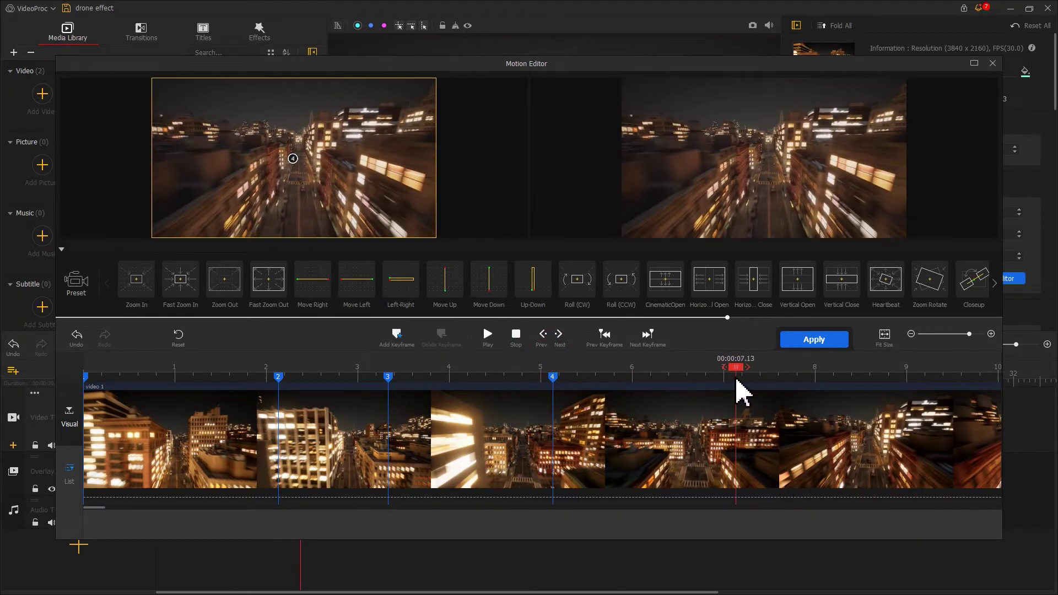
{"action": "left_click", "coordinate": [398, 336]}
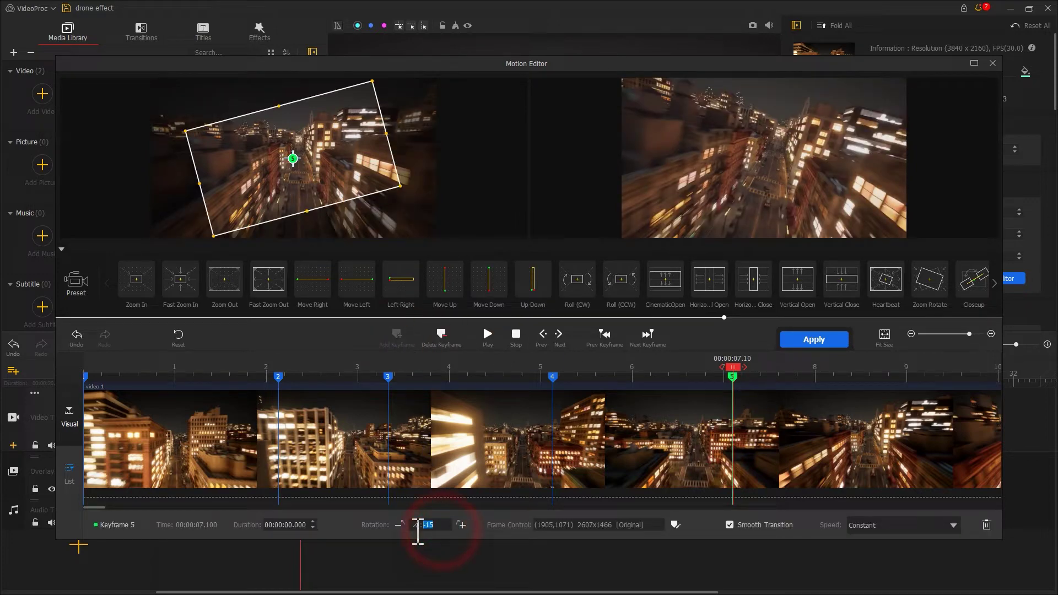
{"action": "left_click_drag", "start_coordinate": [444, 529], "coordinate": [418, 530]}
{"action": "type", "text": "0"}
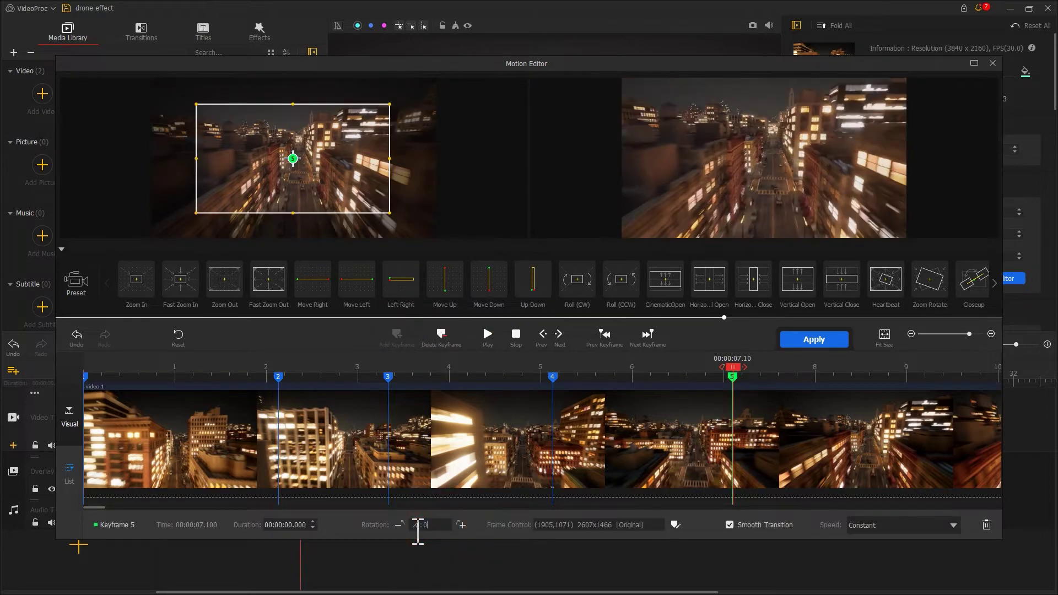
{"action": "left_click", "coordinate": [861, 534]}
{"action": "left_click", "coordinate": [910, 449]}
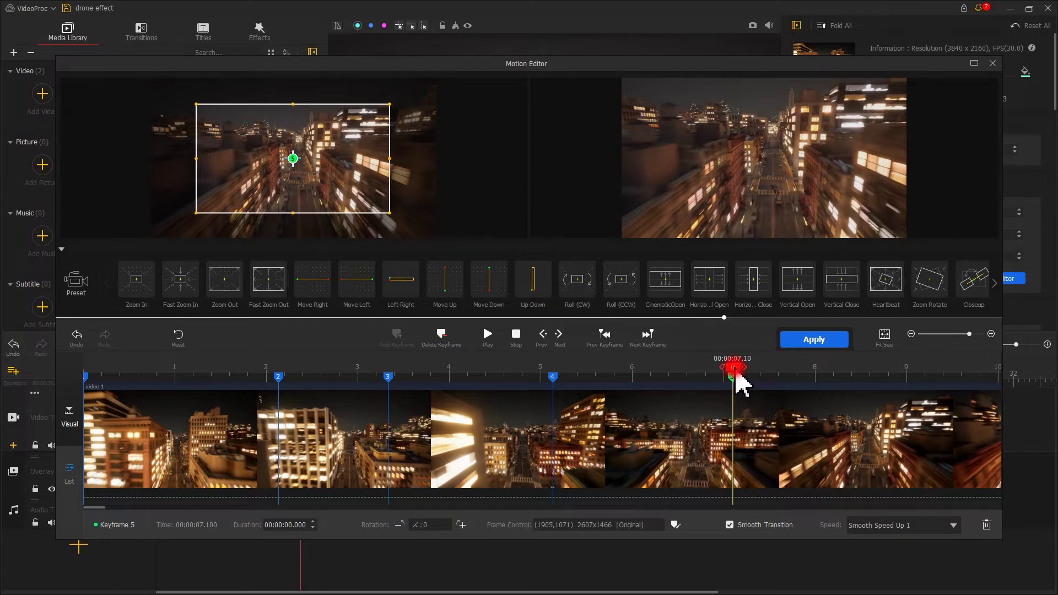
Add keyframe 6 at 8.46 s tilted 10° with Smooth Speed Down 2.
{"action": "left_click_drag", "start_coordinate": [738, 374], "coordinate": [863, 375]}
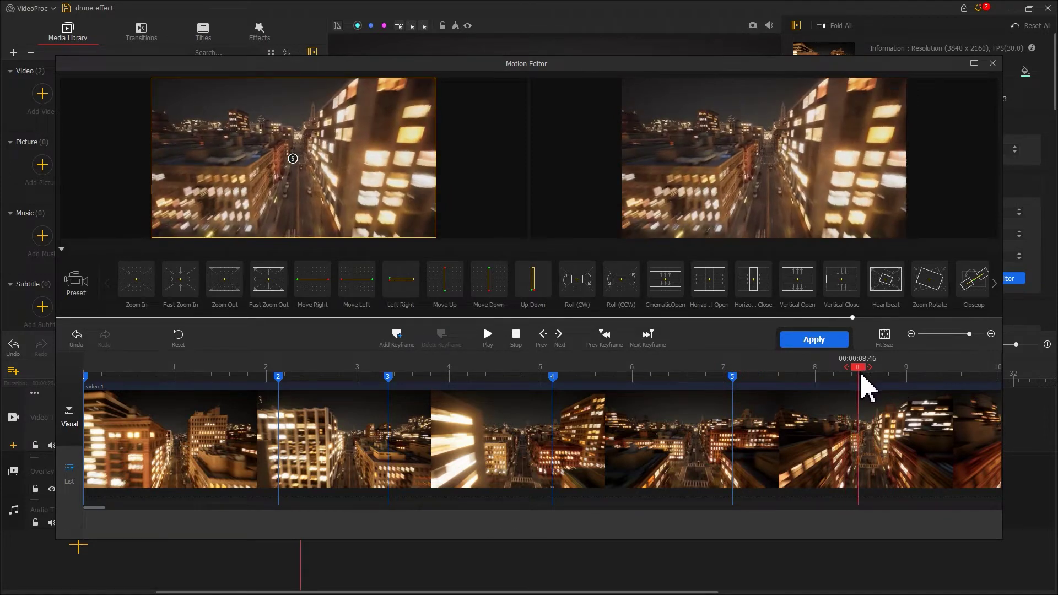
{"action": "left_click", "coordinate": [396, 336]}
{"action": "left_click", "coordinate": [437, 524]}
{"action": "type", "text": "10"}
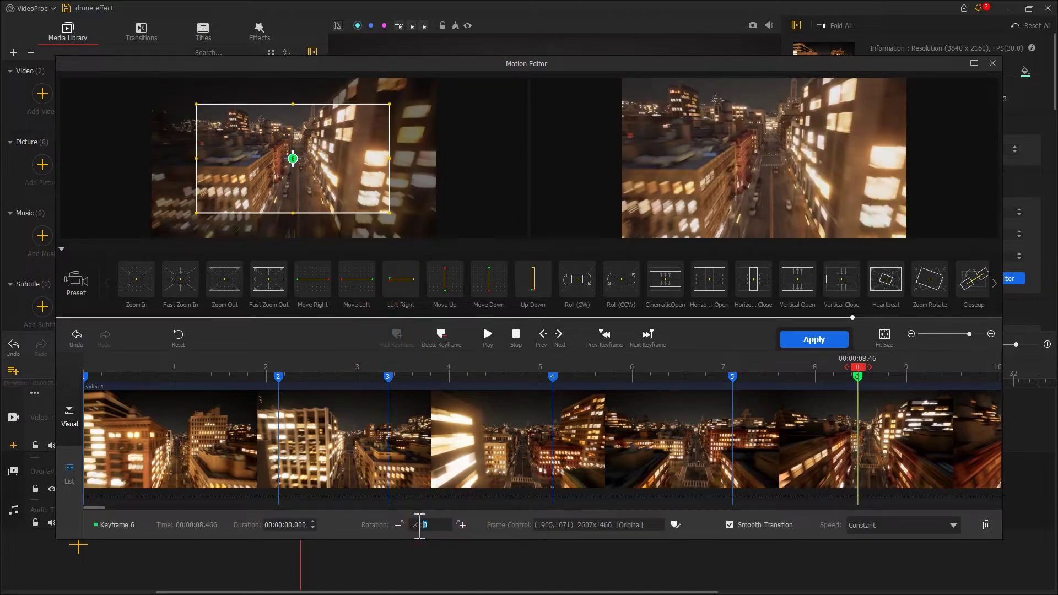
{"action": "key", "text": "Return"}
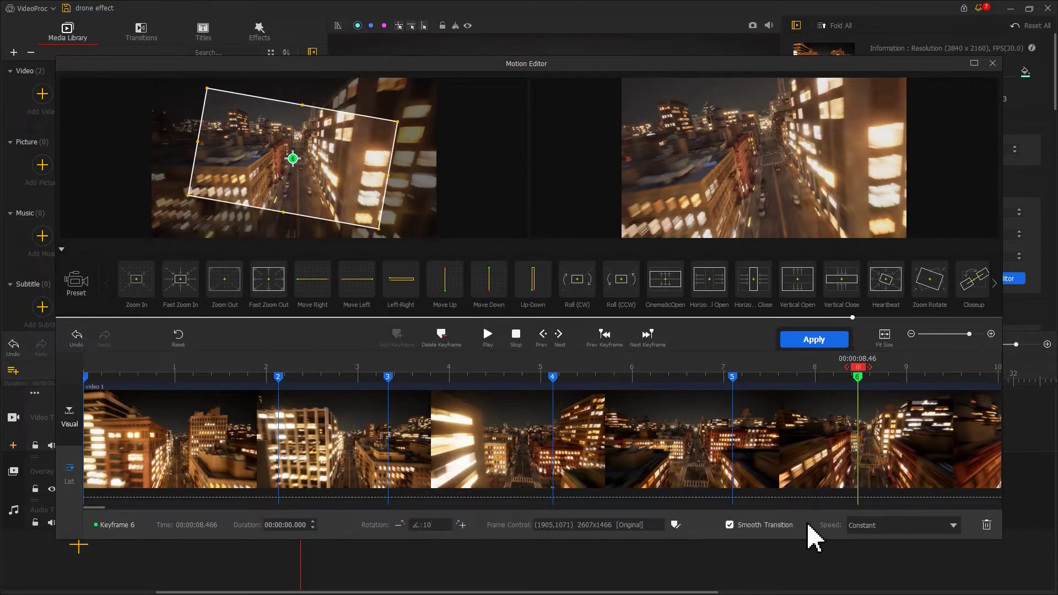
{"action": "left_click", "coordinate": [861, 525]}
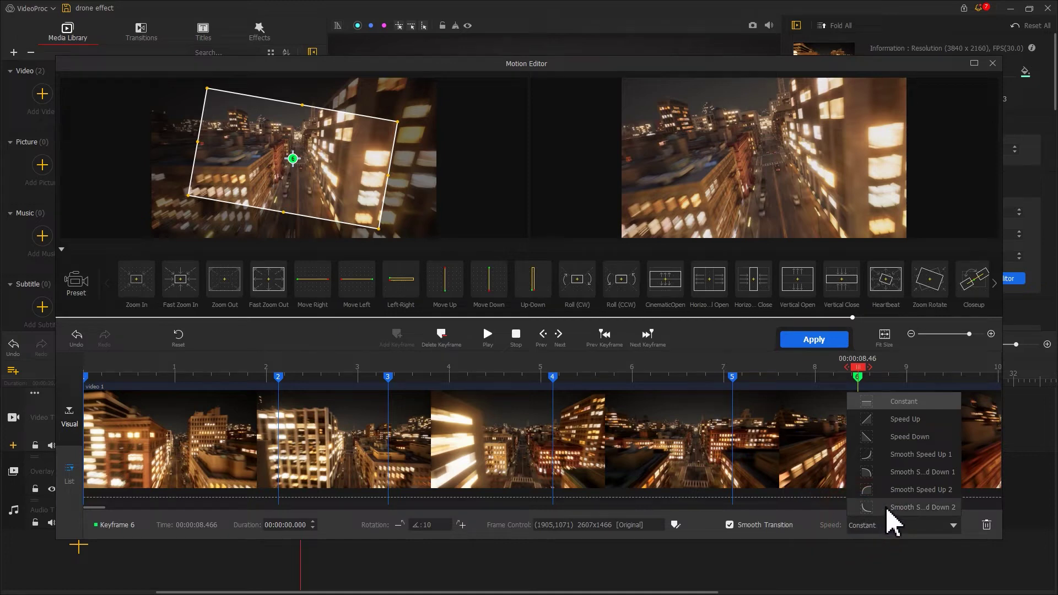
{"action": "left_click", "coordinate": [886, 507]}
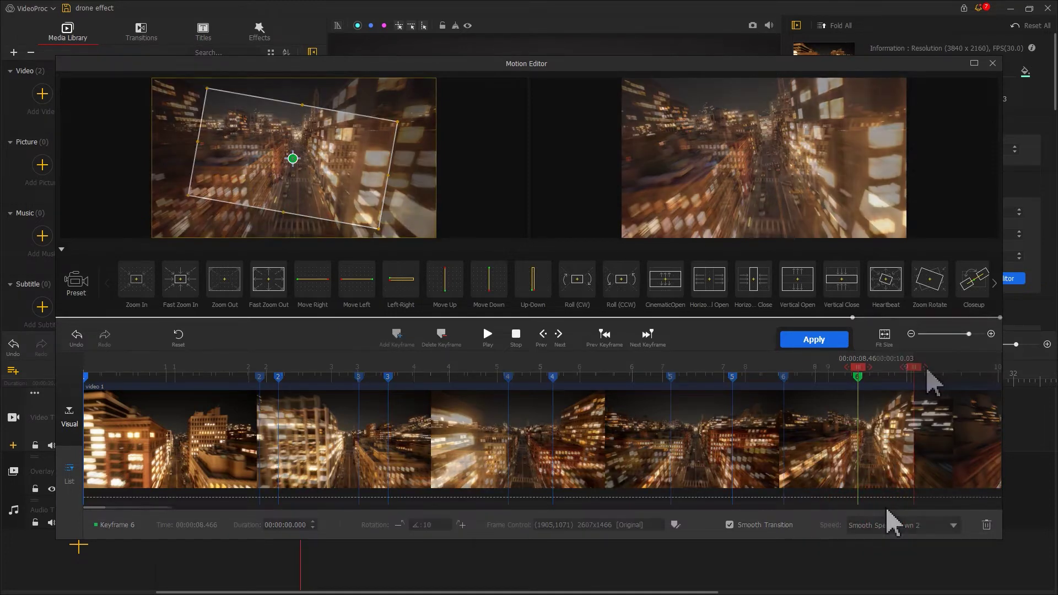
{"action": "left_click", "coordinate": [928, 378]}
Add keyframe 7 at 10.03 s zoomed to a 690x388 street crop, eased Smooth Speed Up 2.
{"action": "left_click", "coordinate": [395, 334]}
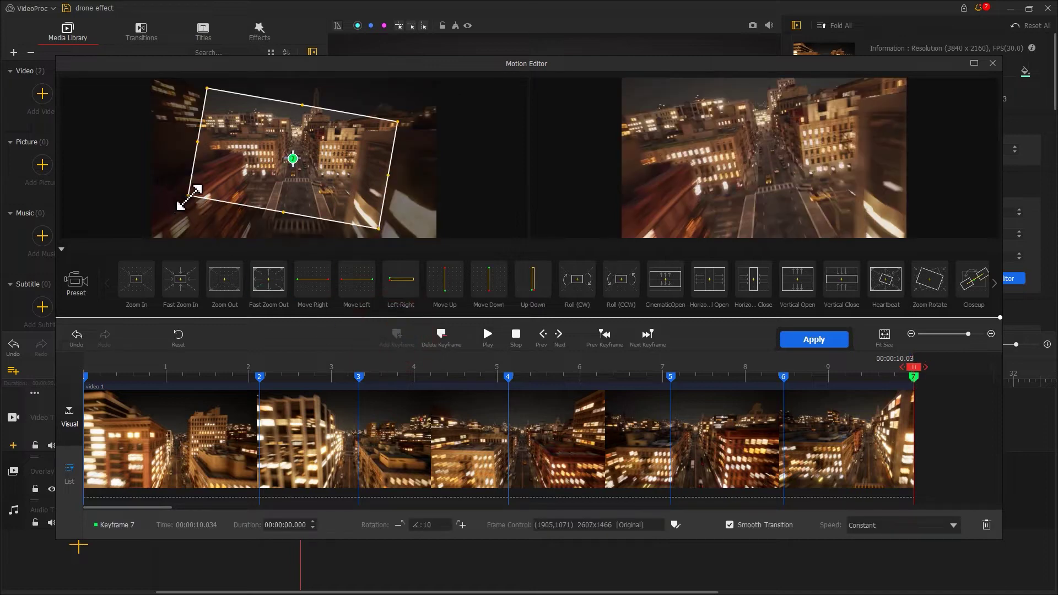
{"action": "left_click_drag", "start_coordinate": [189, 195], "coordinate": [309, 207]}
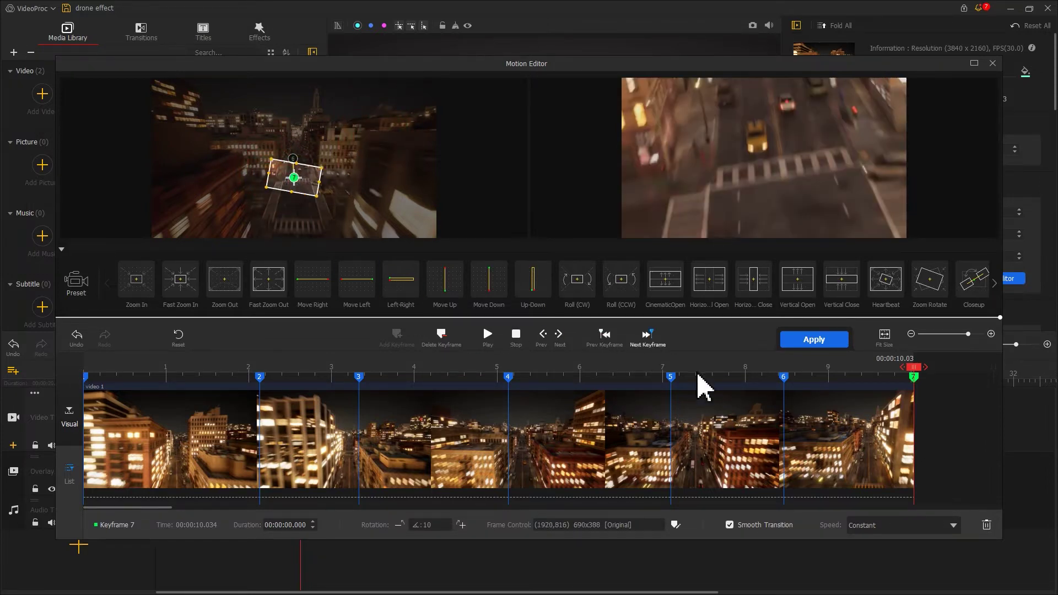
{"action": "left_click", "coordinate": [909, 525]}
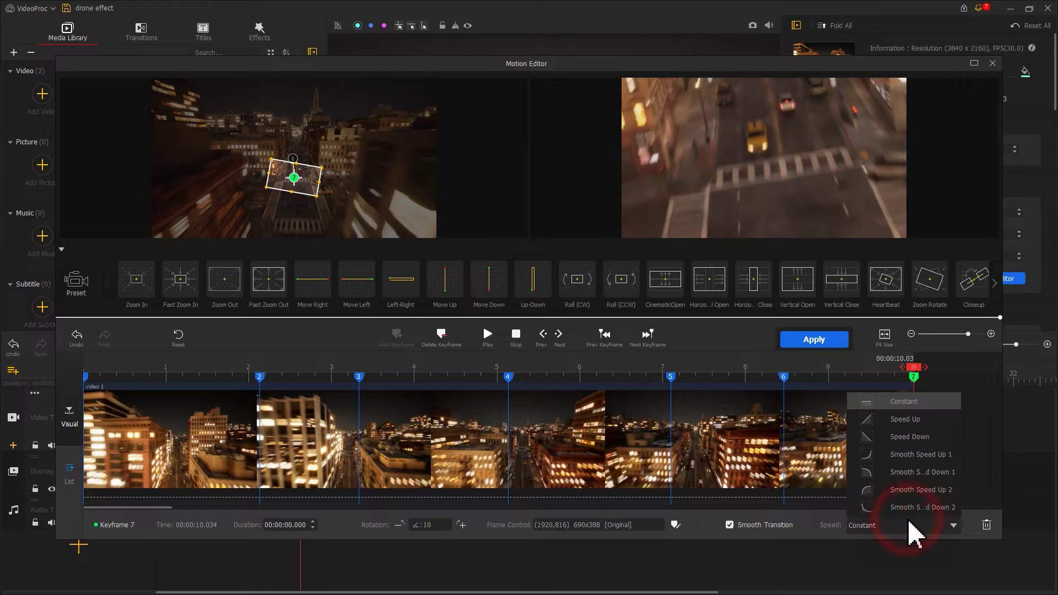
{"action": "left_click", "coordinate": [919, 490]}
Preview video 1's seven-keyframe drone motion from the start and apply it.
{"action": "left_click_drag", "start_coordinate": [919, 366], "coordinate": [67, 375]}
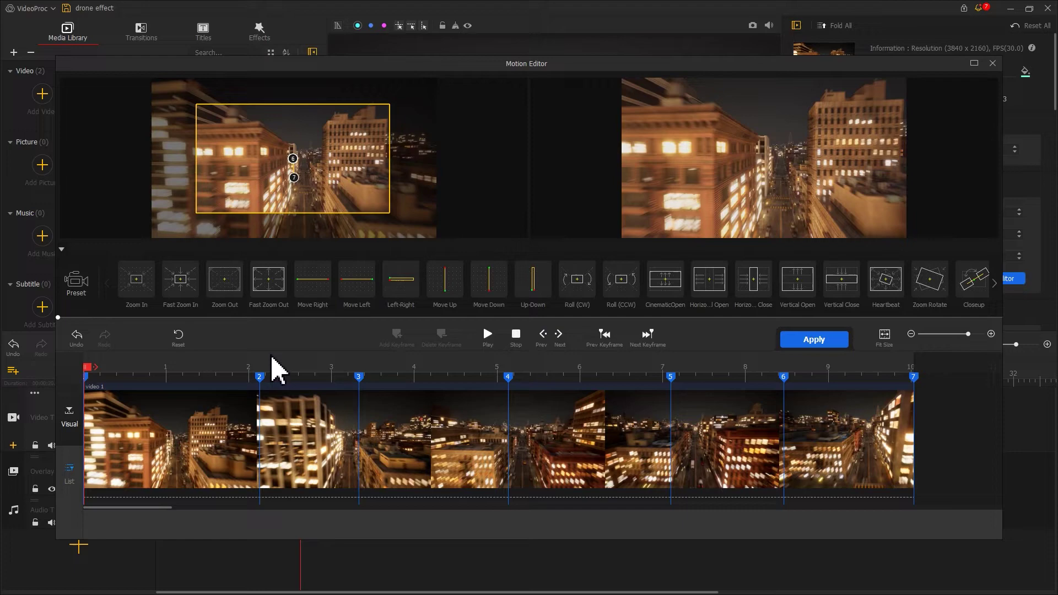
{"action": "left_click", "coordinate": [488, 341]}
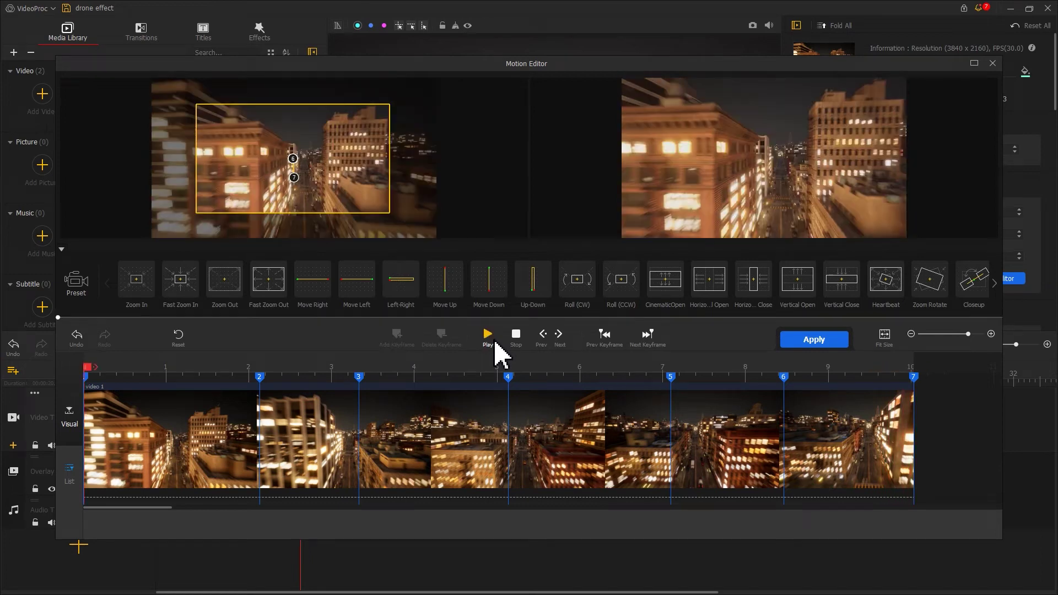
{"action": "left_click", "coordinate": [816, 339]}
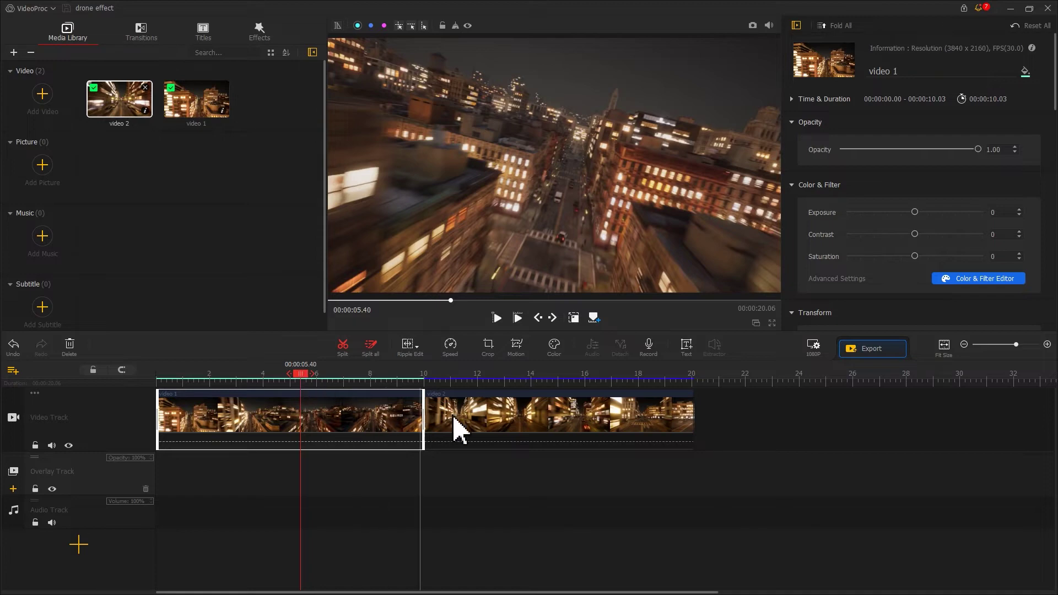
Select the video 2 clip on the timeline and open its Motion Editor.
{"action": "left_click", "coordinate": [498, 419]}
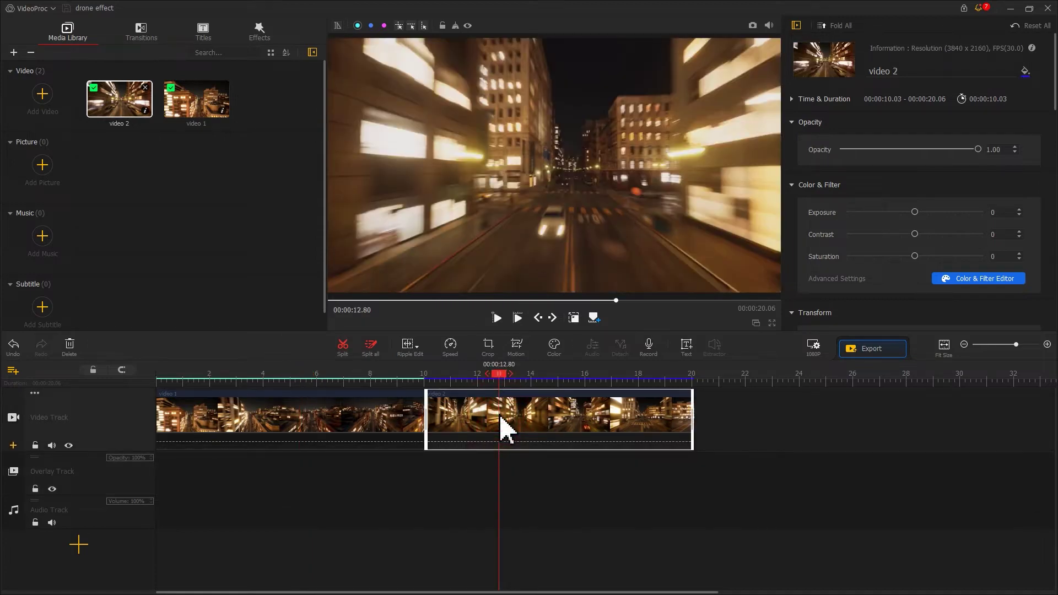
{"action": "left_click", "coordinate": [516, 349]}
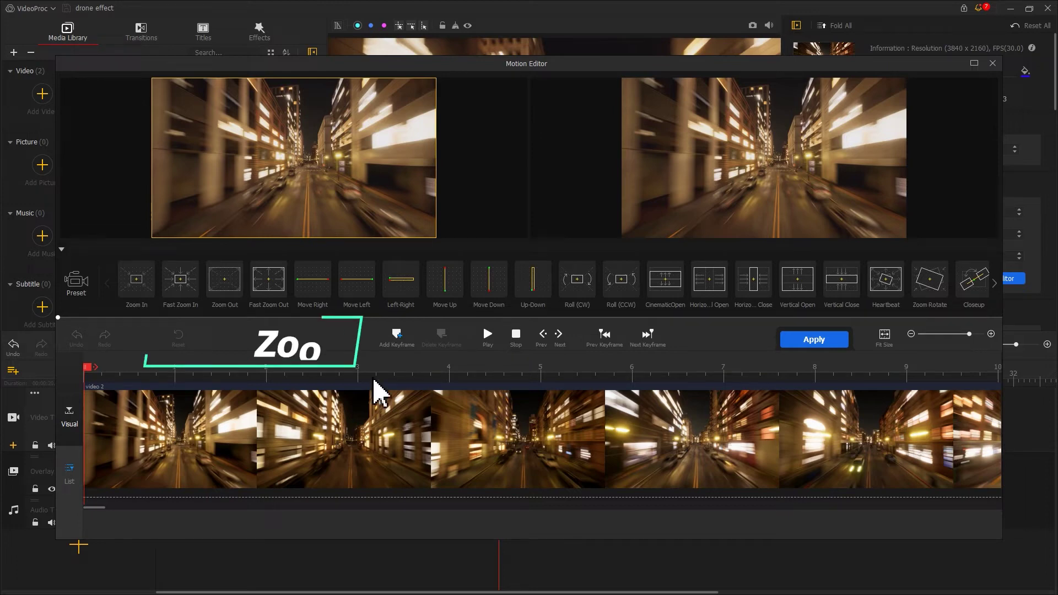
Add keyframe 1 at 0 s on video 2, shrinking the crop to 1203x676 on the road.
{"action": "left_click", "coordinate": [91, 372]}
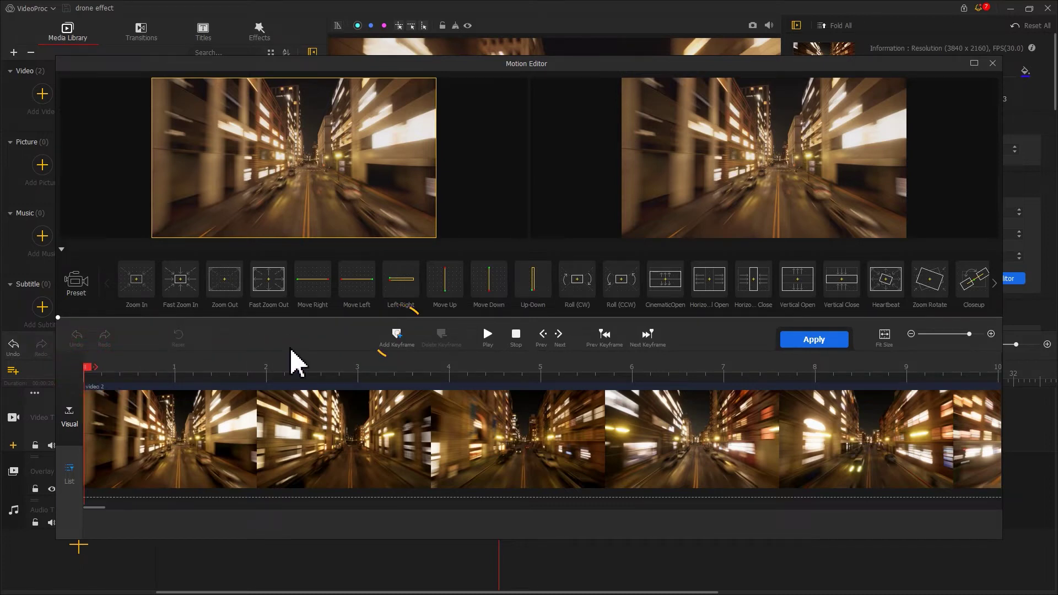
{"action": "left_click", "coordinate": [395, 334]}
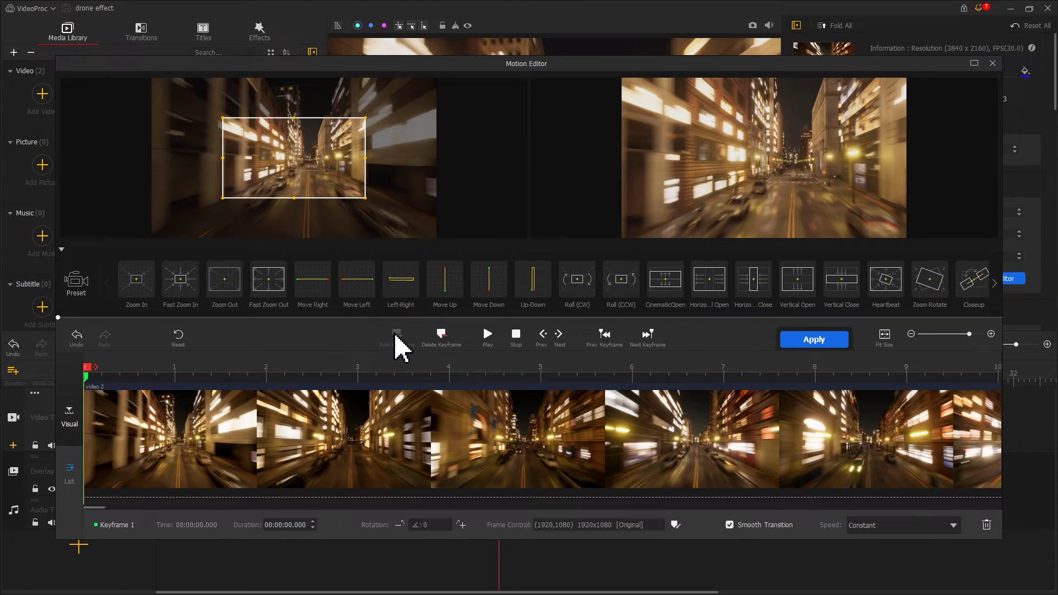
{"action": "left_click_drag", "start_coordinate": [223, 198], "coordinate": [342, 210]}
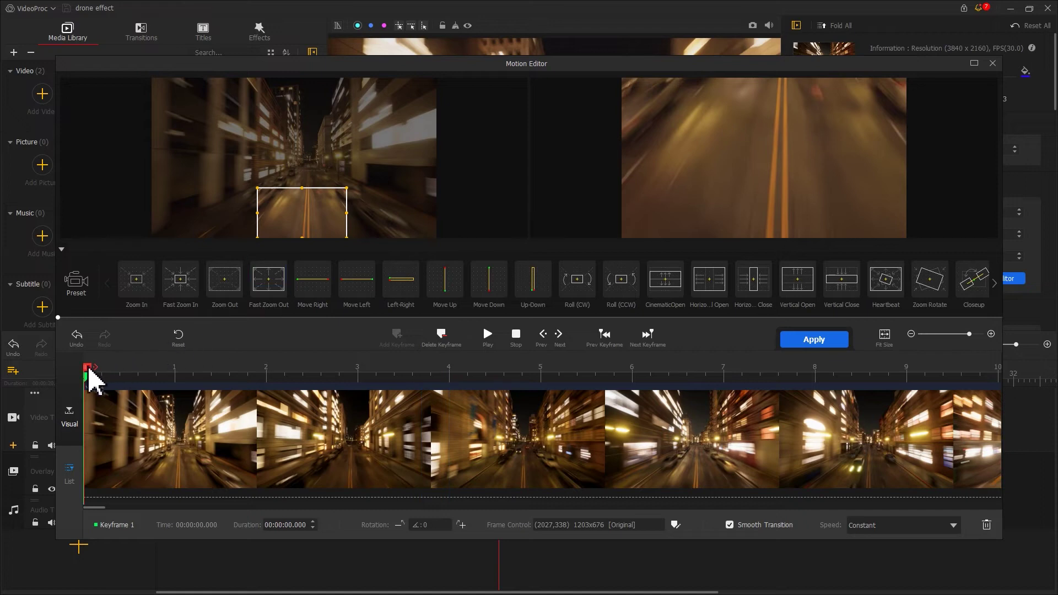
Add keyframe 2 at 2.13 s: 2562x1441 crop, 10° tilt, Smooth Speed Down 1; preview it.
{"action": "left_click_drag", "start_coordinate": [90, 374], "coordinate": [293, 375]}
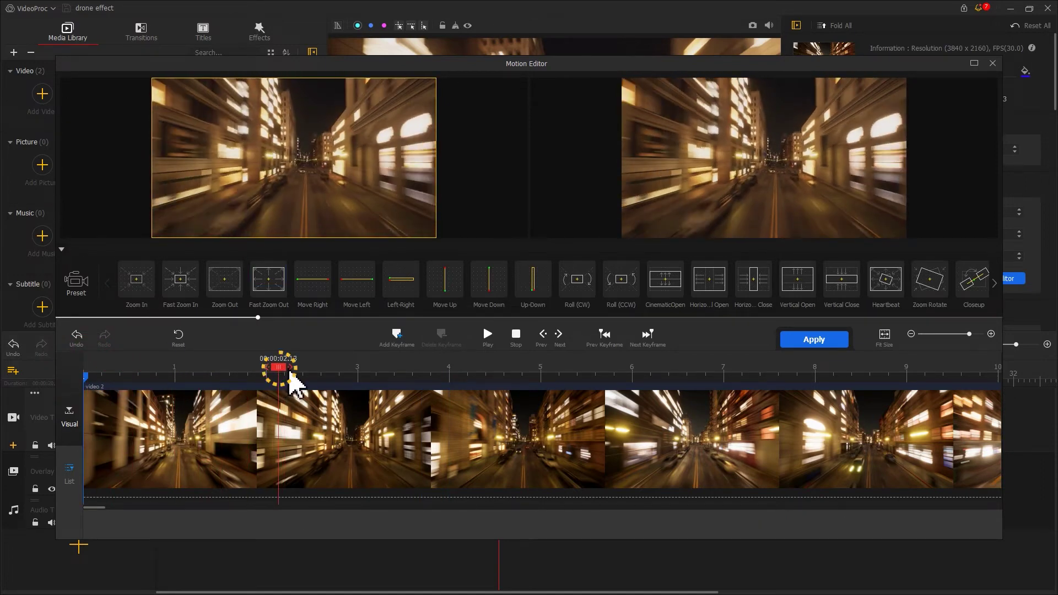
{"action": "left_click", "coordinate": [395, 344]}
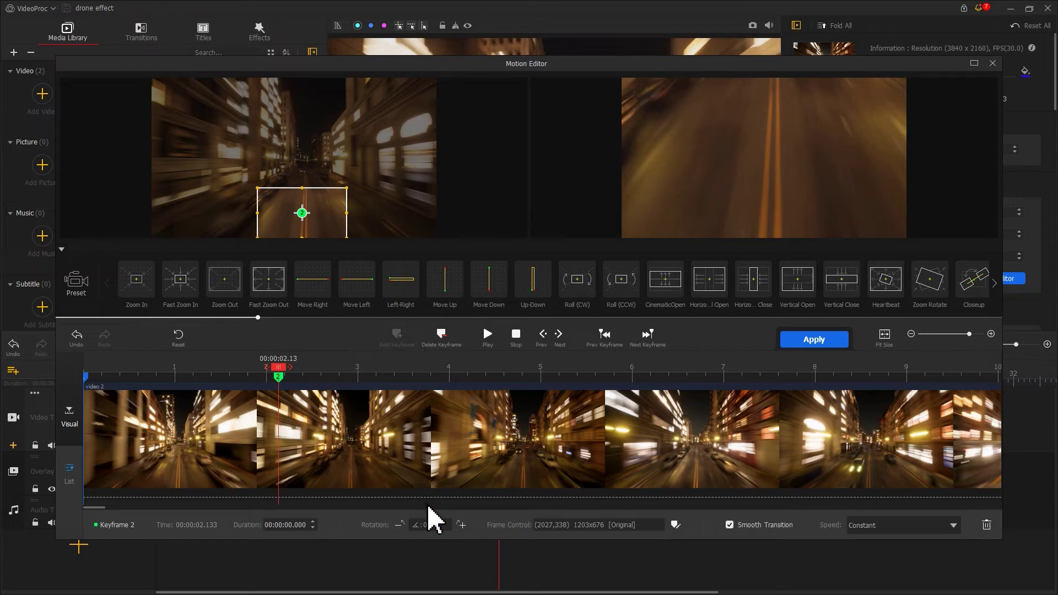
{"action": "type", "text": "10"}
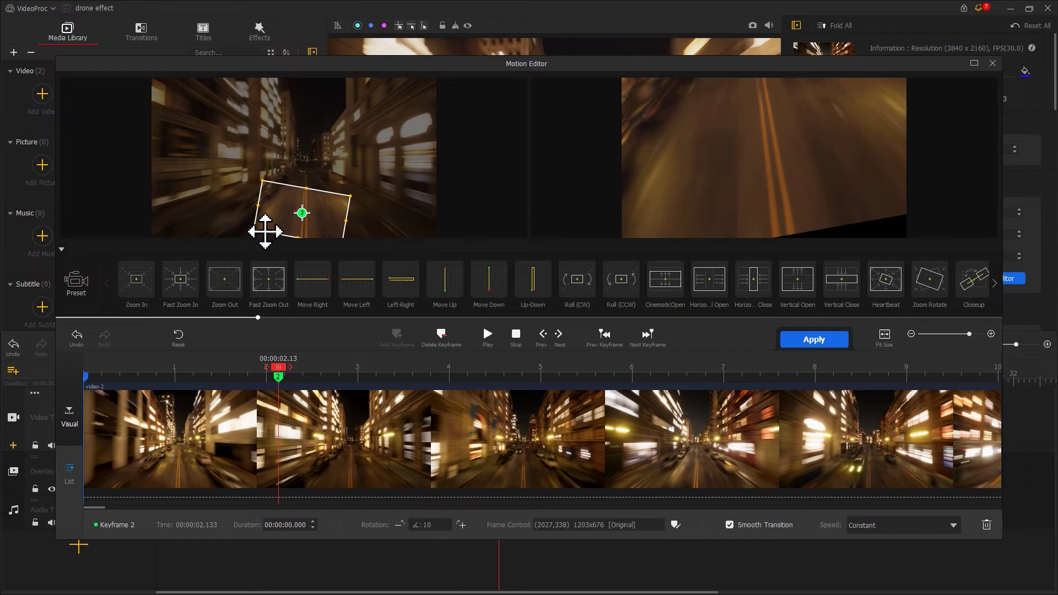
{"action": "left_click_drag", "start_coordinate": [262, 180], "coordinate": [229, 147]}
{"action": "left_click", "coordinate": [290, 171]}
{"action": "mouse_move", "coordinate": [290, 171]}
{"action": "left_mouse_down"}
{"action": "mouse_move", "coordinate": [303, 161]}
{"action": "mouse_move", "coordinate": [265, 160]}
{"action": "mouse_move", "coordinate": [286, 164]}
{"action": "left_mouse_up"}
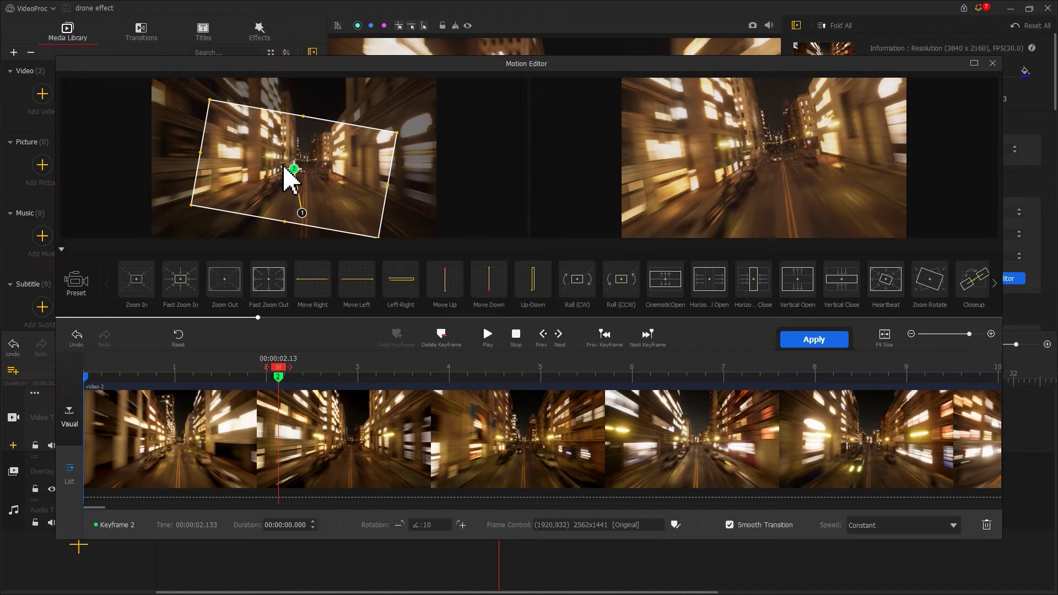
{"action": "left_click", "coordinate": [907, 526]}
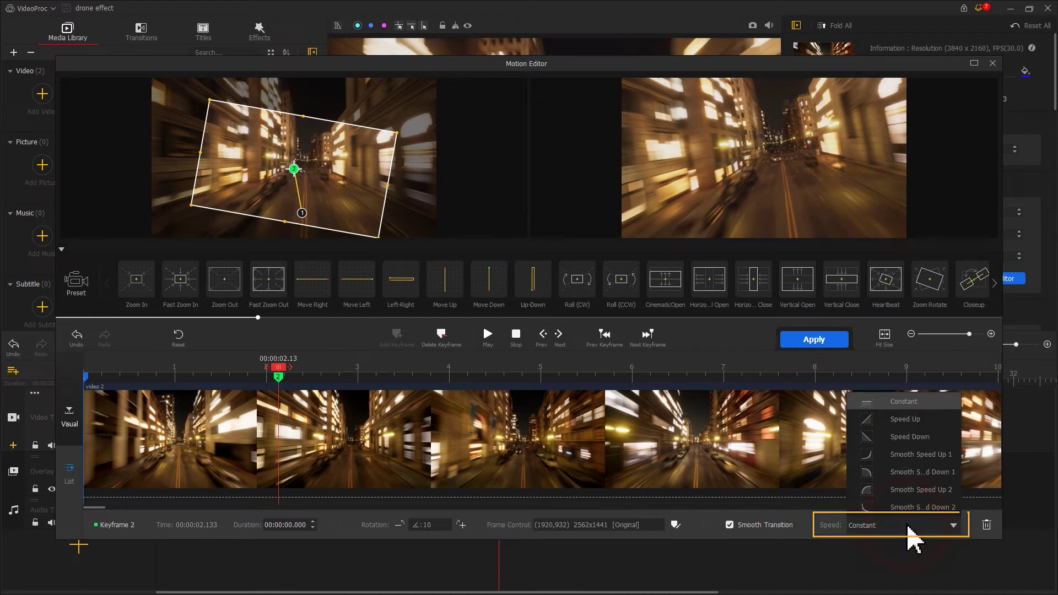
{"action": "left_click", "coordinate": [923, 473]}
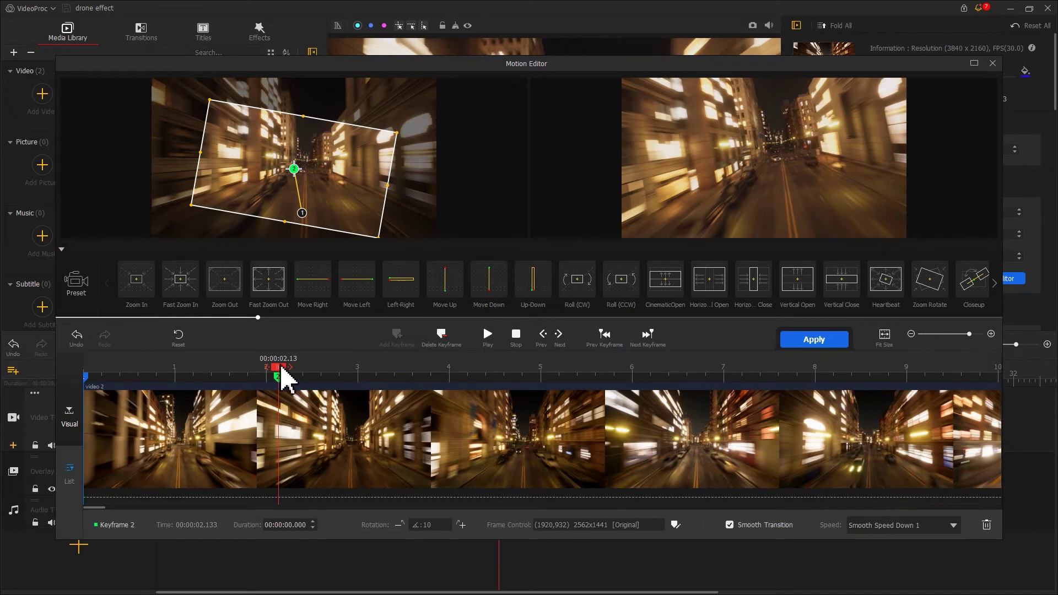
{"action": "left_click_drag", "start_coordinate": [279, 367], "coordinate": [74, 380]}
{"action": "key", "text": "space"}
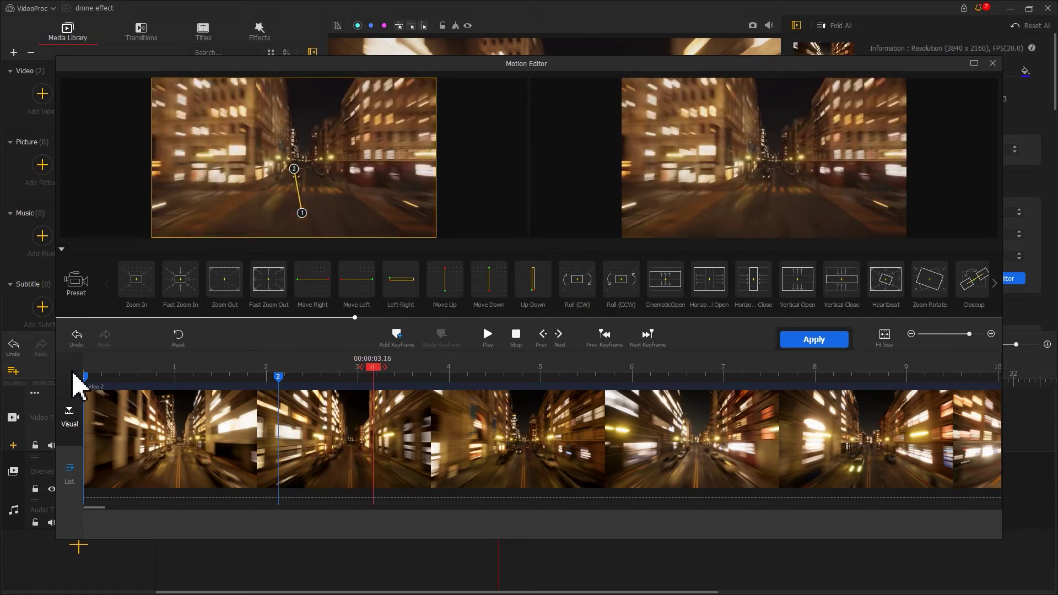
Add a keyframe at 3.93 s with rotation 0 and Smooth Speed Up 1 easing.
{"action": "left_click_drag", "start_coordinate": [374, 367], "coordinate": [447, 373]}
{"action": "left_click", "coordinate": [396, 336]}
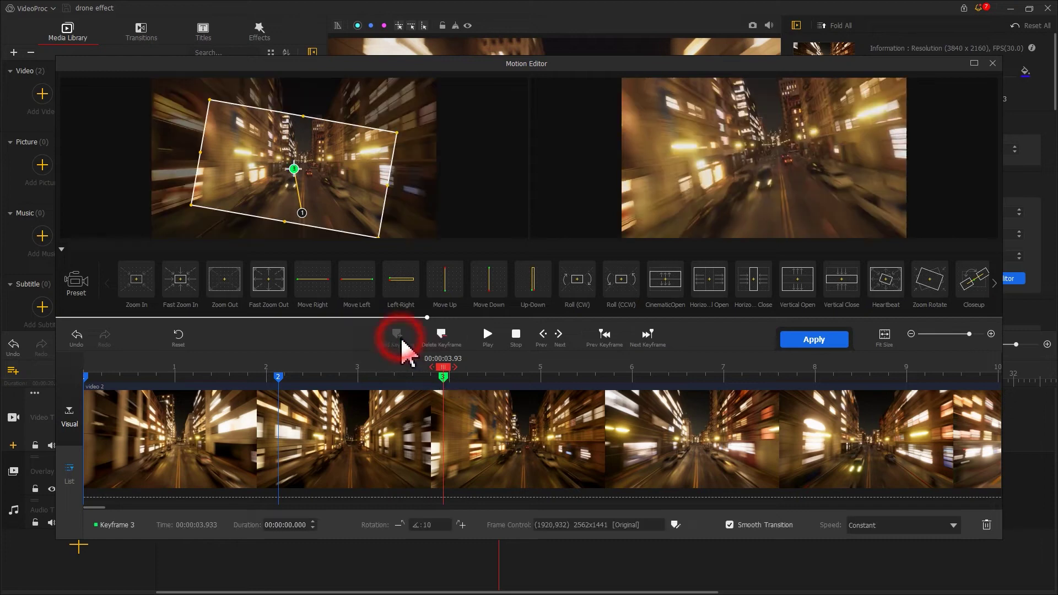
{"action": "double_click", "coordinate": [441, 525]}
{"action": "type", "text": "0"}
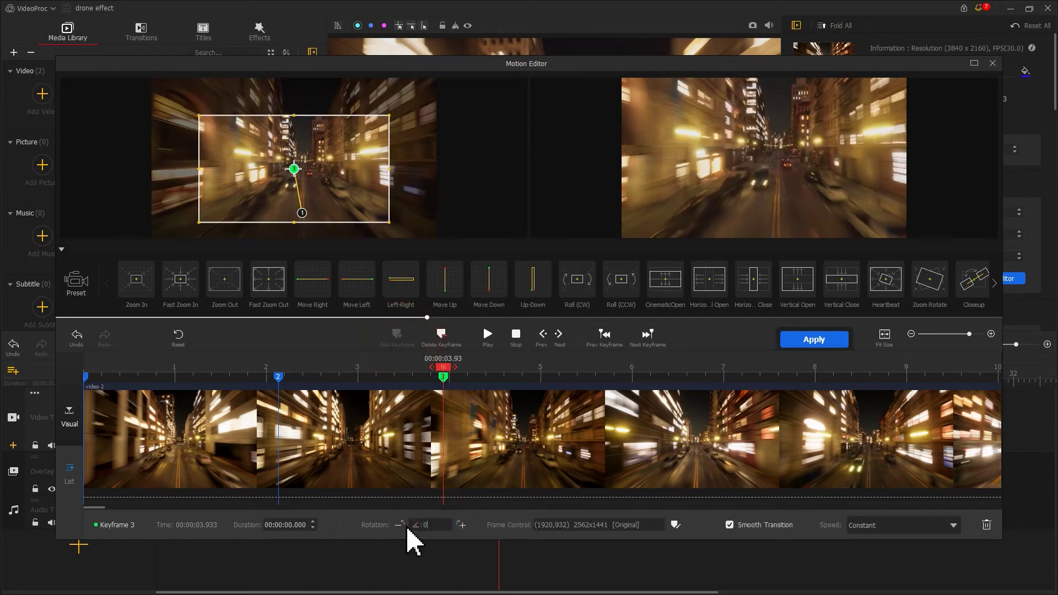
{"action": "left_click", "coordinate": [915, 526]}
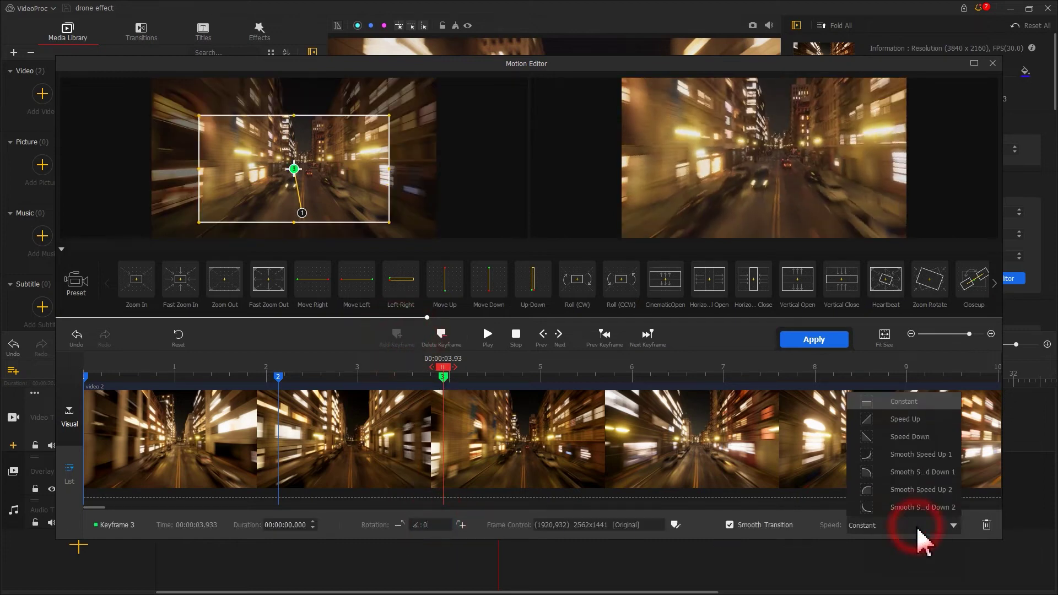
{"action": "left_click", "coordinate": [924, 453]}
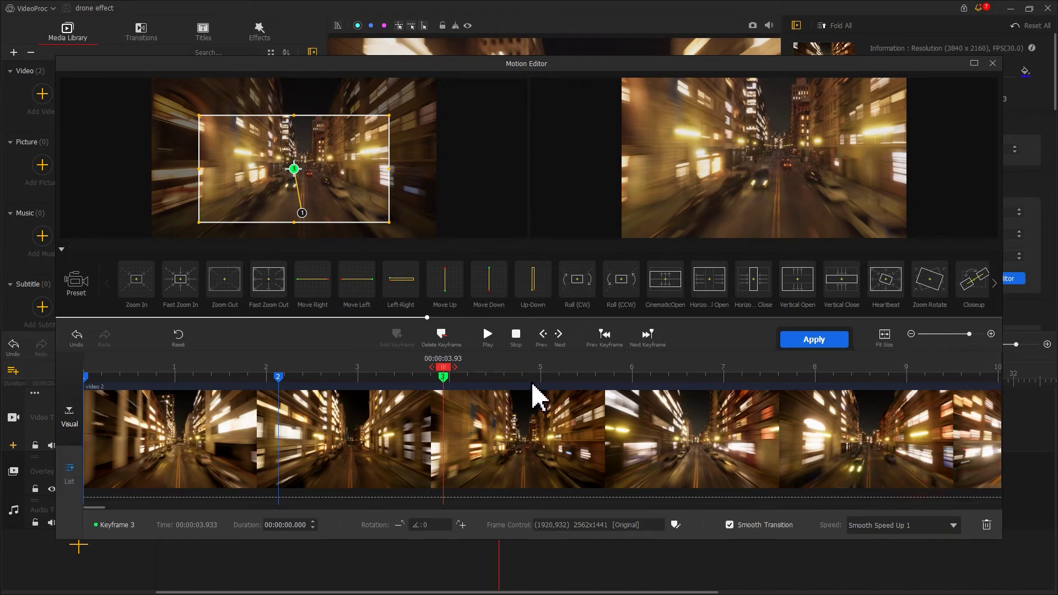
Add a keyframe at 5.96 s rotated -15°, frame raised slightly, with Smooth Speed Down 2 easing.
{"action": "left_click_drag", "start_coordinate": [442, 367], "coordinate": [631, 378]}
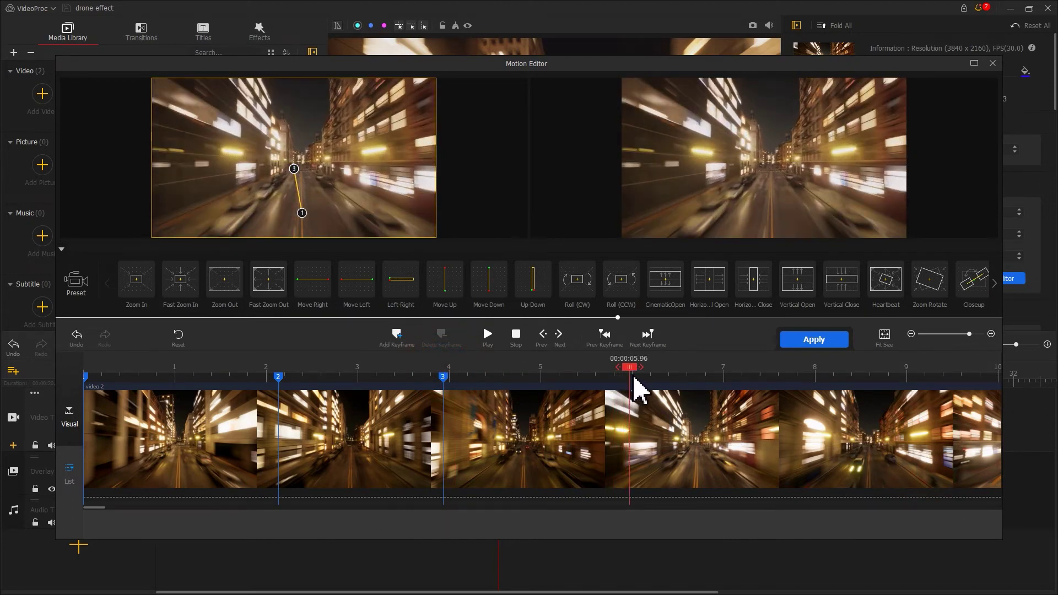
{"action": "left_click", "coordinate": [401, 338]}
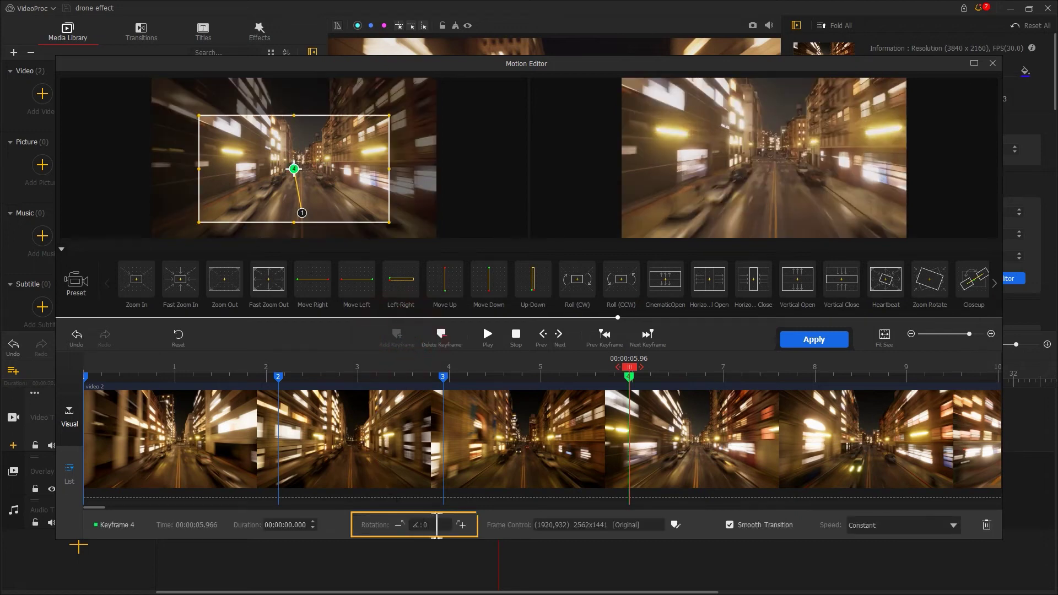
{"action": "double_click", "coordinate": [422, 525]}
{"action": "type", "text": "-15"}
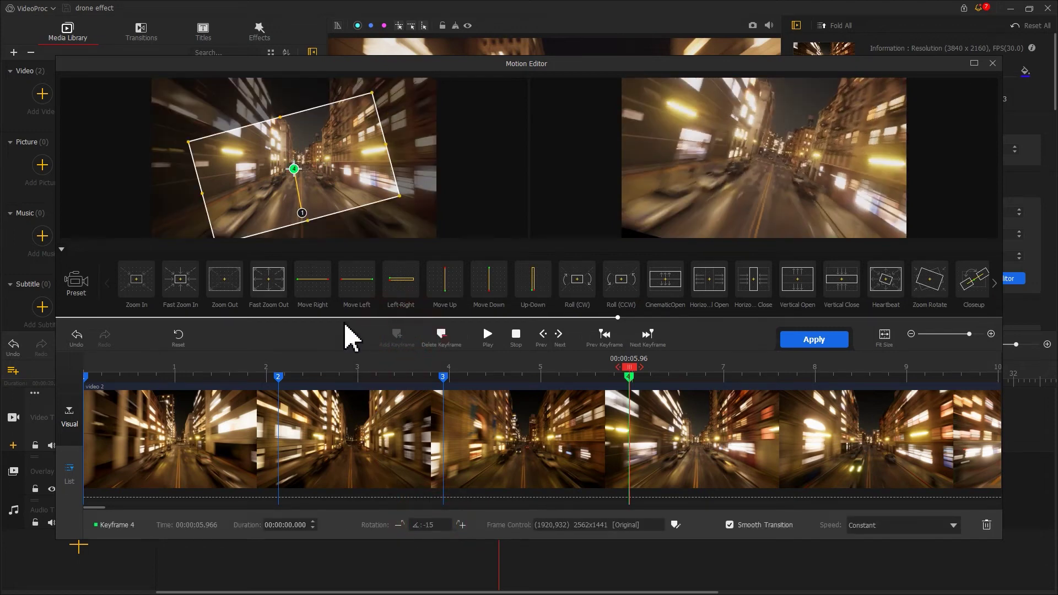
{"action": "left_click_drag", "start_coordinate": [322, 208], "coordinate": [321, 199]}
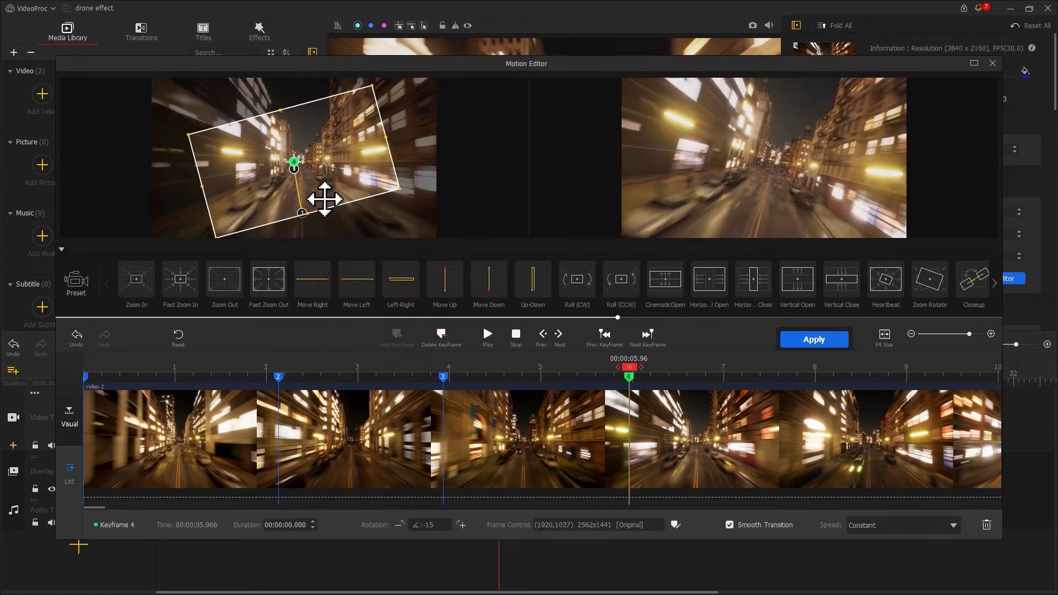
{"action": "left_click", "coordinate": [943, 531]}
{"action": "left_click", "coordinate": [935, 505]}
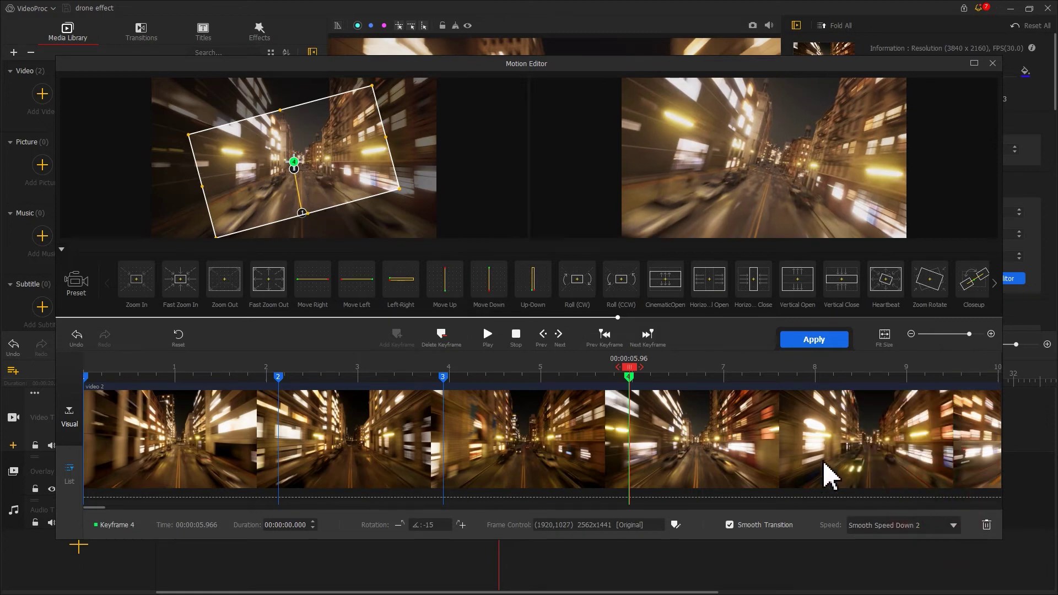
Add a keyframe at 8.06 s with rotation set back to 0.
{"action": "left_click_drag", "start_coordinate": [641, 366], "coordinate": [821, 366]}
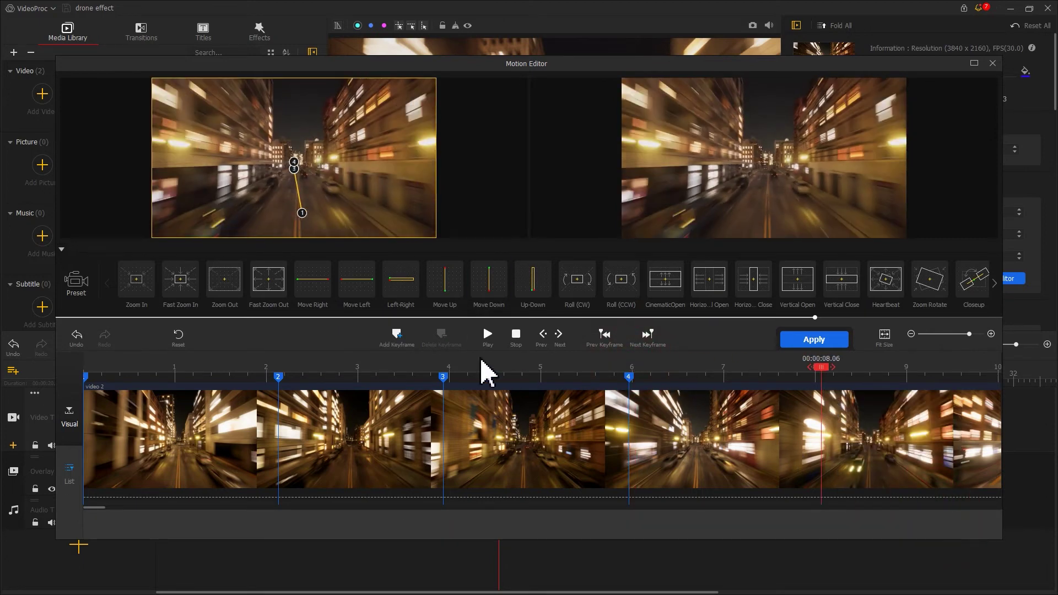
{"action": "left_click", "coordinate": [397, 336]}
{"action": "double_click", "coordinate": [422, 525]}
{"action": "type", "text": "0"}
{"action": "key", "text": "Return"}
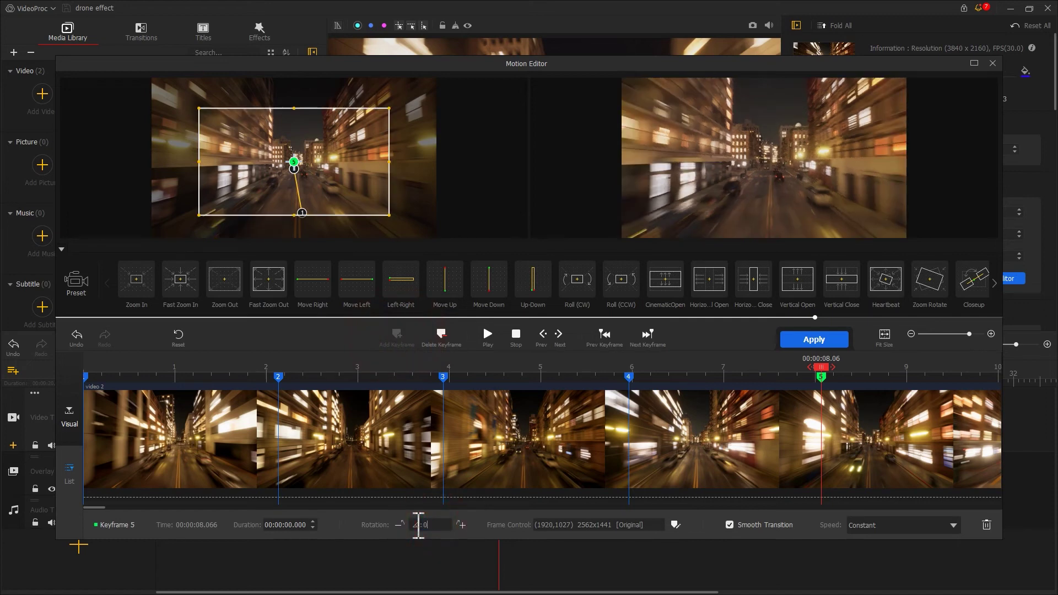
Add a final keyframe at the clip end and enlarge its box to the full frame.
{"action": "left_click_drag", "start_coordinate": [742, 368], "coordinate": [924, 382]}
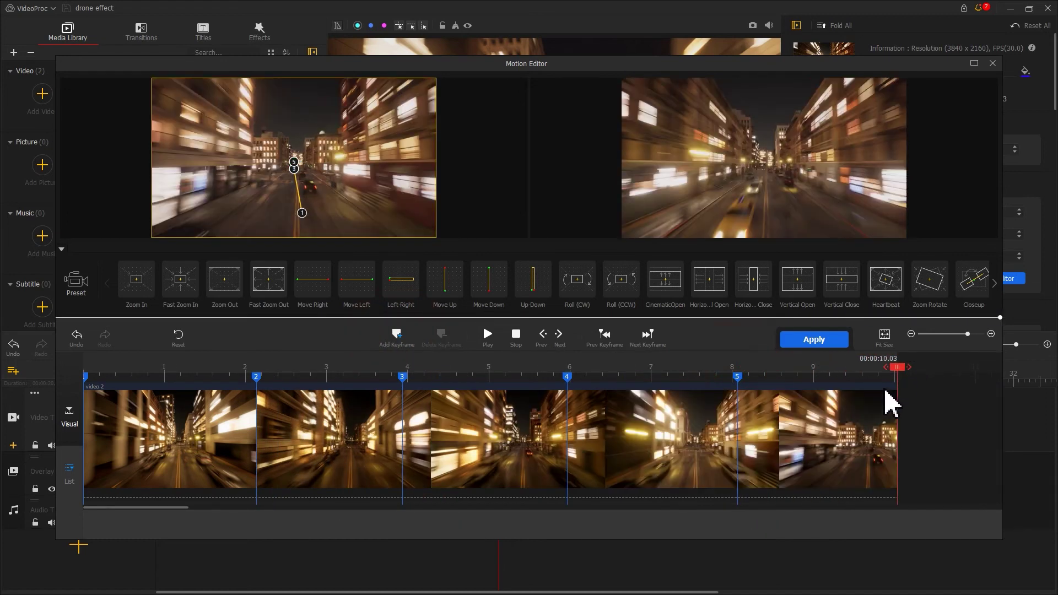
{"action": "left_click", "coordinate": [398, 337]}
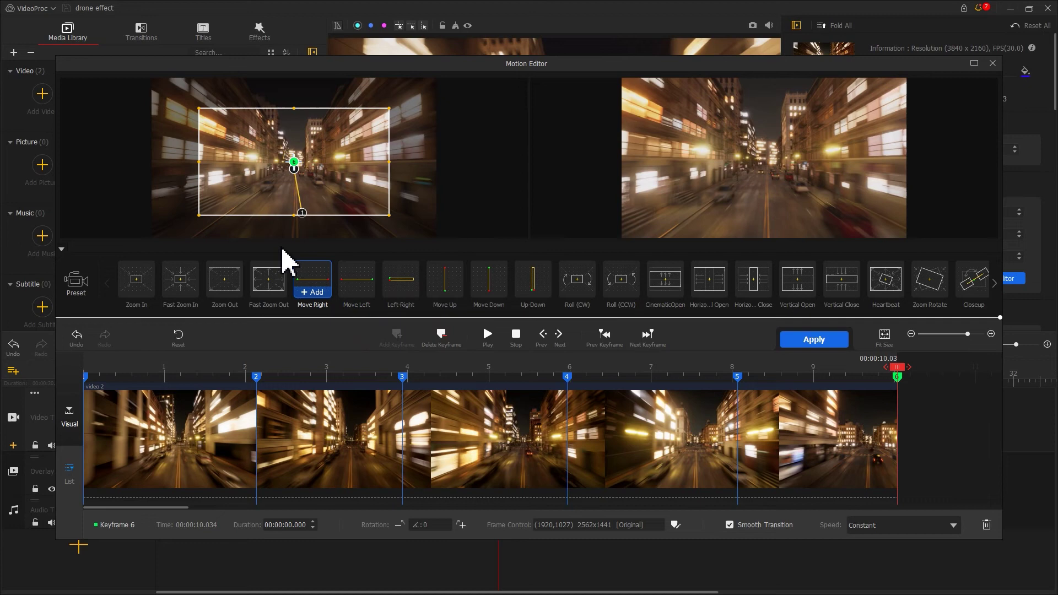
{"action": "left_click_drag", "start_coordinate": [200, 216], "coordinate": [154, 237]}
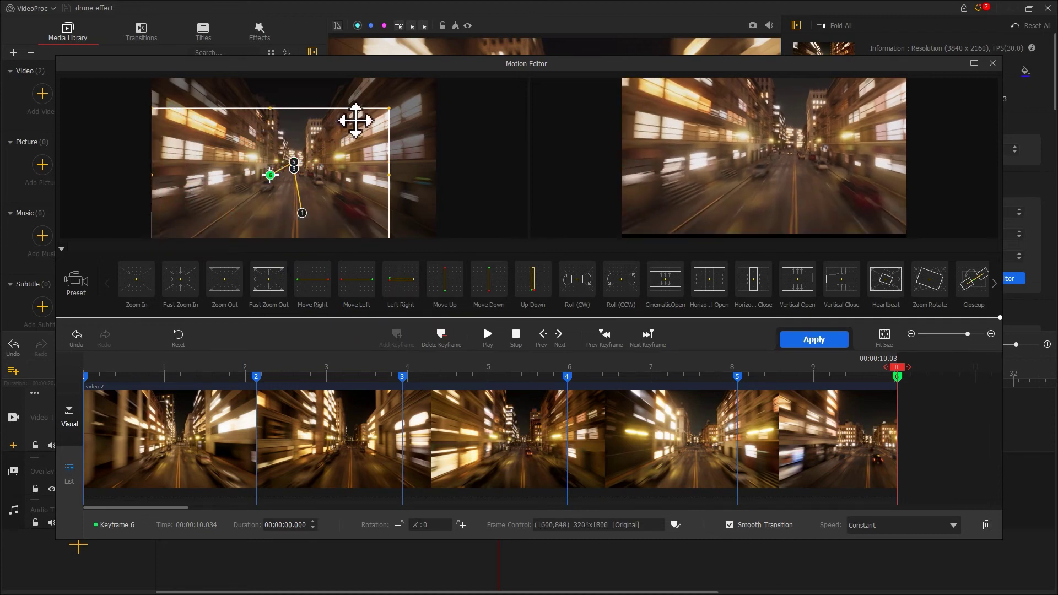
{"action": "left_click_drag", "start_coordinate": [389, 106], "coordinate": [428, 94]}
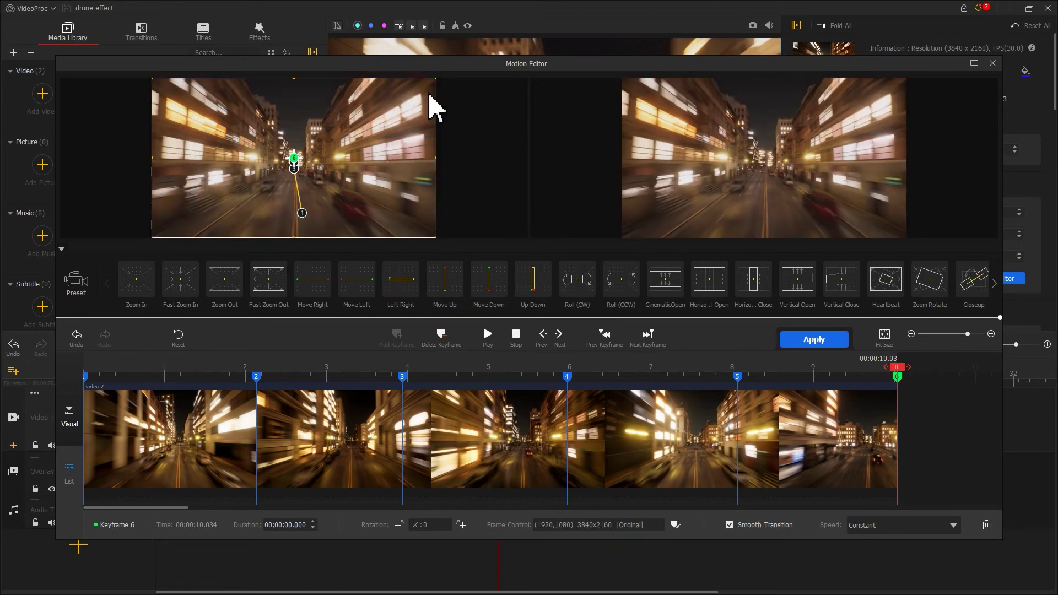
Apply video 2's six keyframes in the Motion Editor and return to the timeline.
{"action": "left_click", "coordinate": [789, 343]}
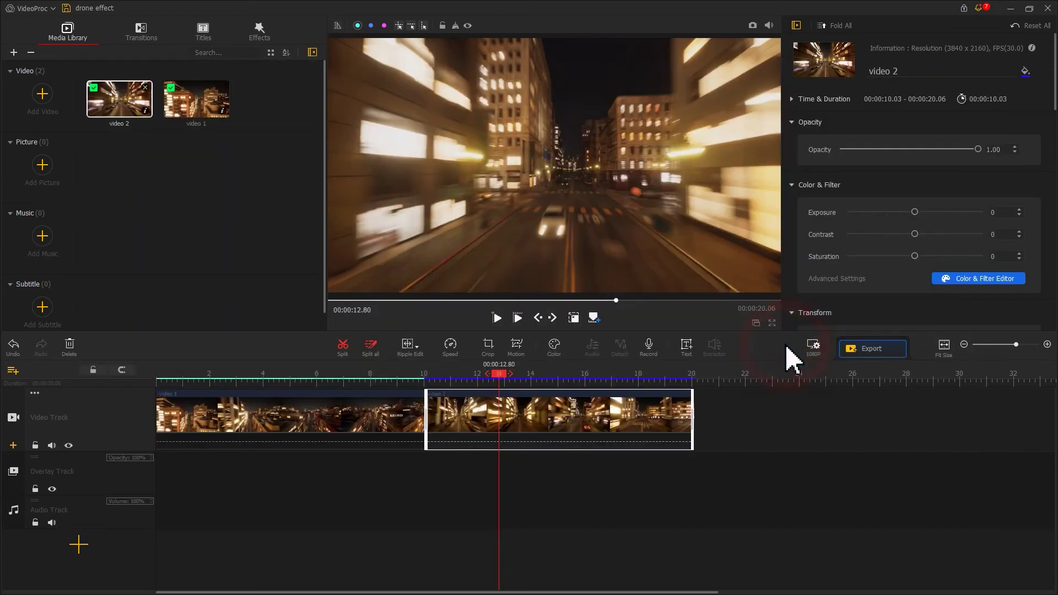